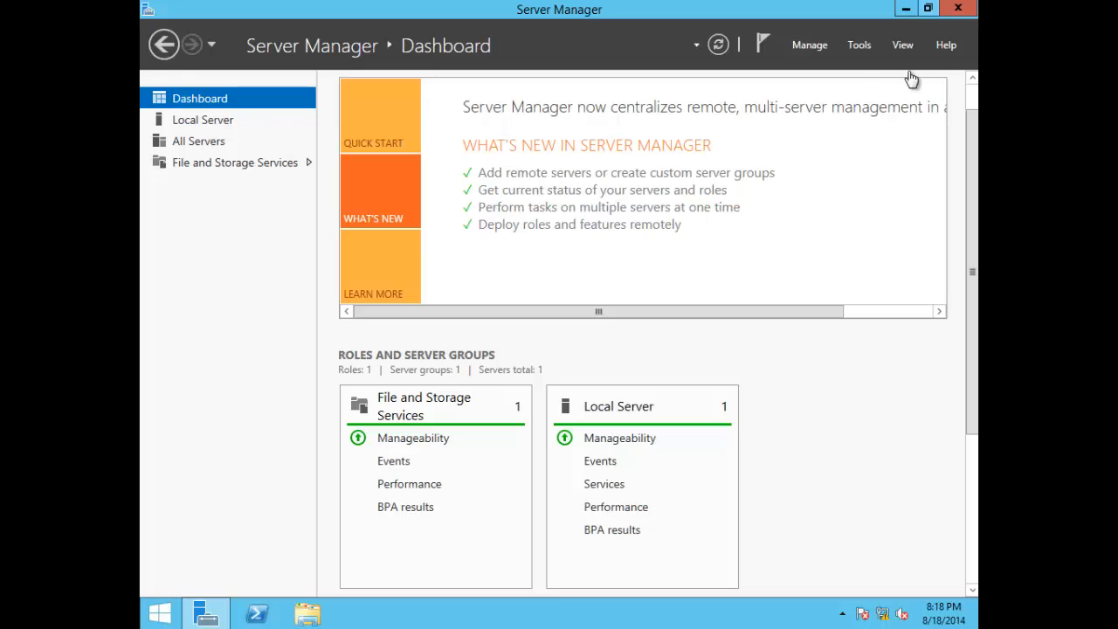
- Start adding roles and features, choosing a role-based or feature-based installation on the KittyPower server from the server pool
click(818, 45)
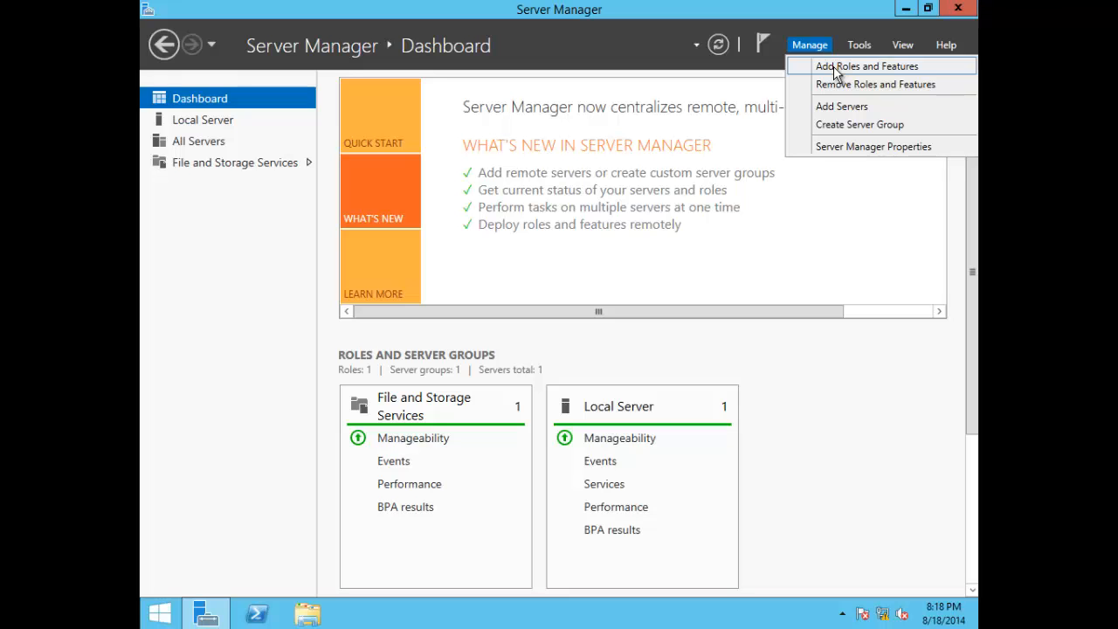
click(836, 70)
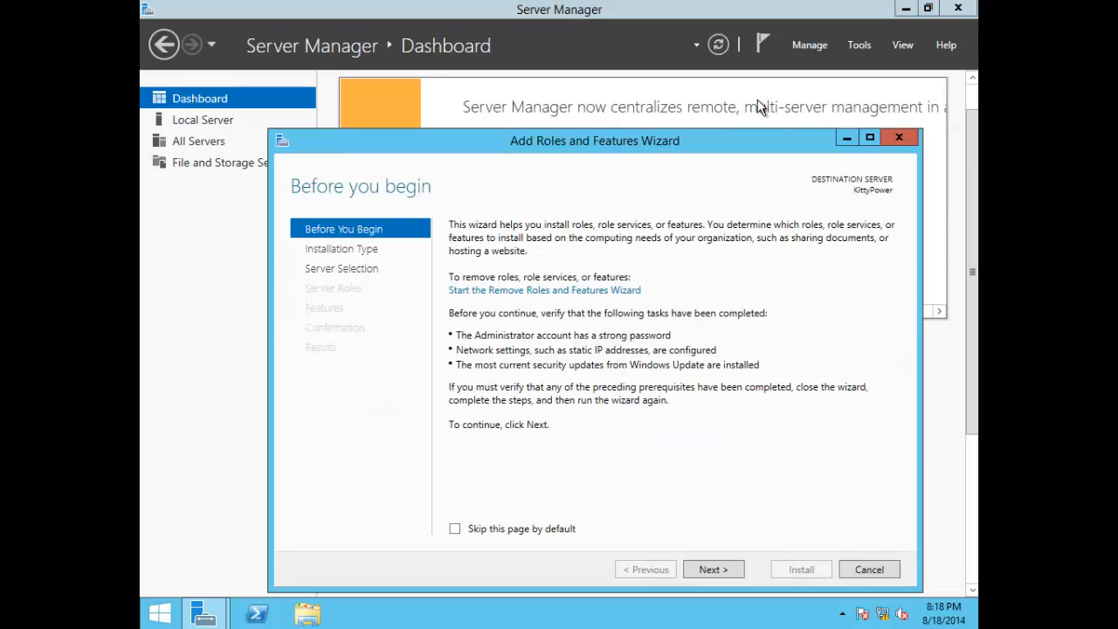
drag(667, 151, 649, 94)
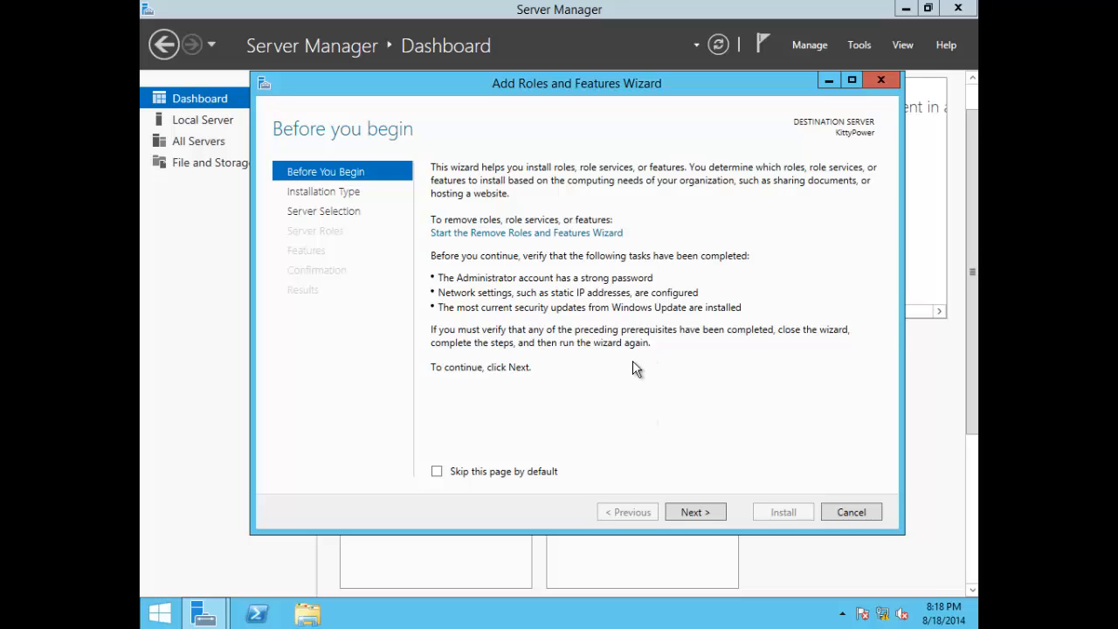
click(707, 517)
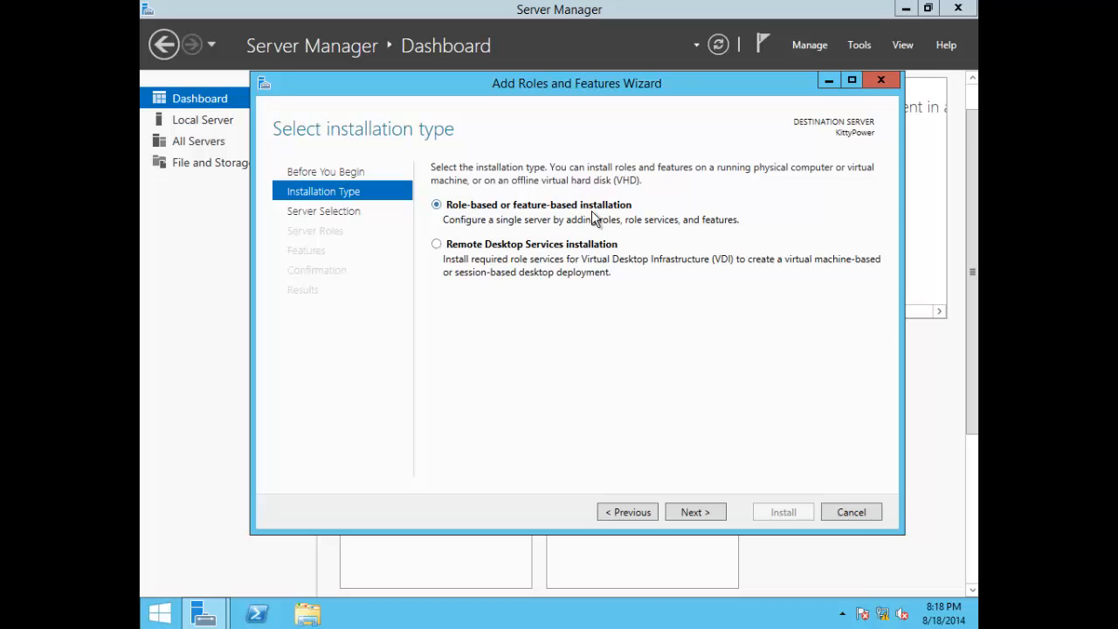
click(687, 513)
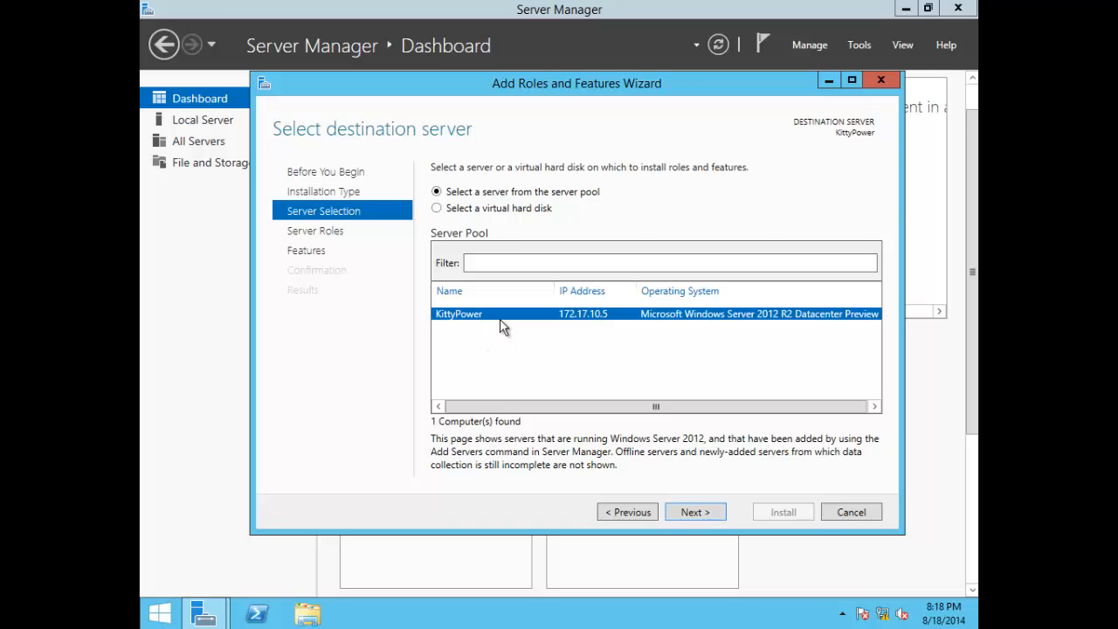
click(684, 511)
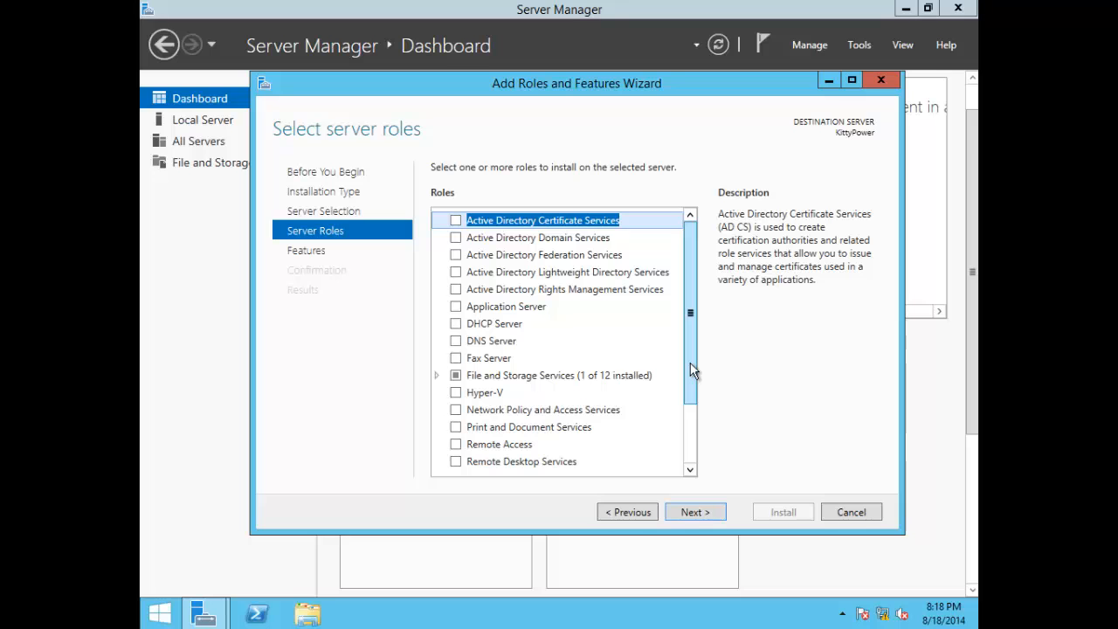
- Select the Active Directory Domain Services and DNS Server roles, including their required features and management tools
mouse_move(690, 362)
mouse_down()
mouse_move(691, 444)
mouse_move(690, 358)
mouse_up()
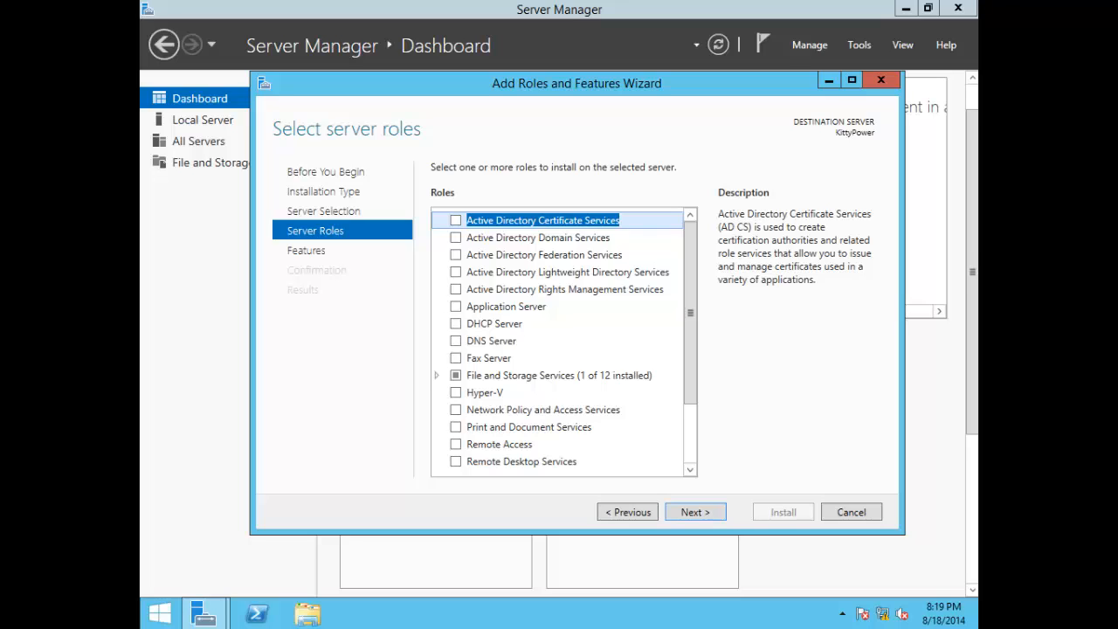
click(573, 240)
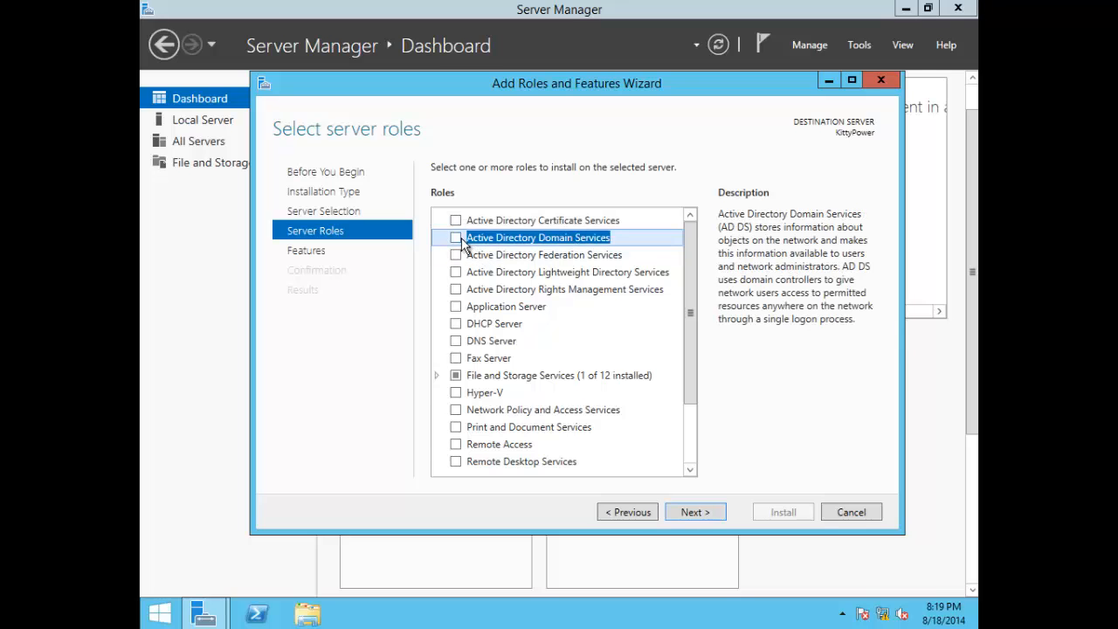
click(456, 237)
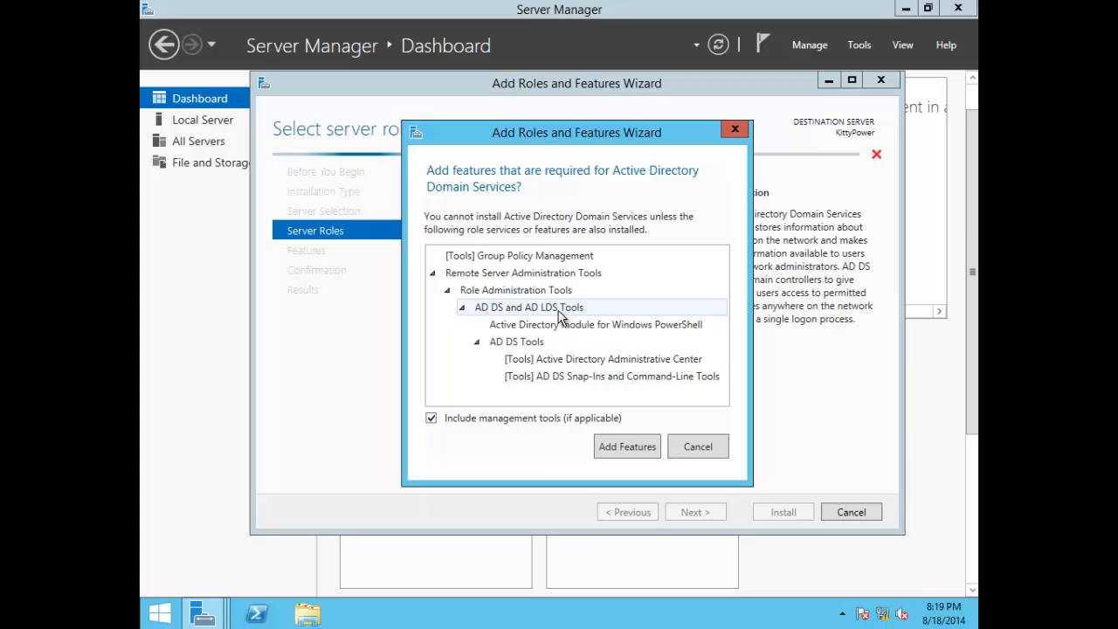
click(626, 447)
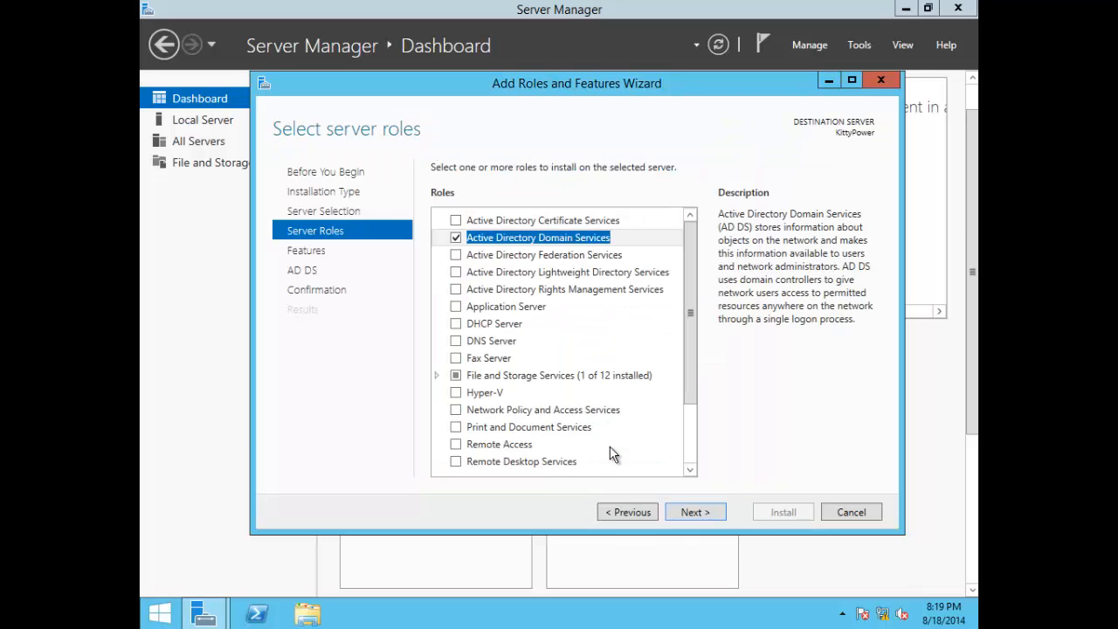
click(460, 342)
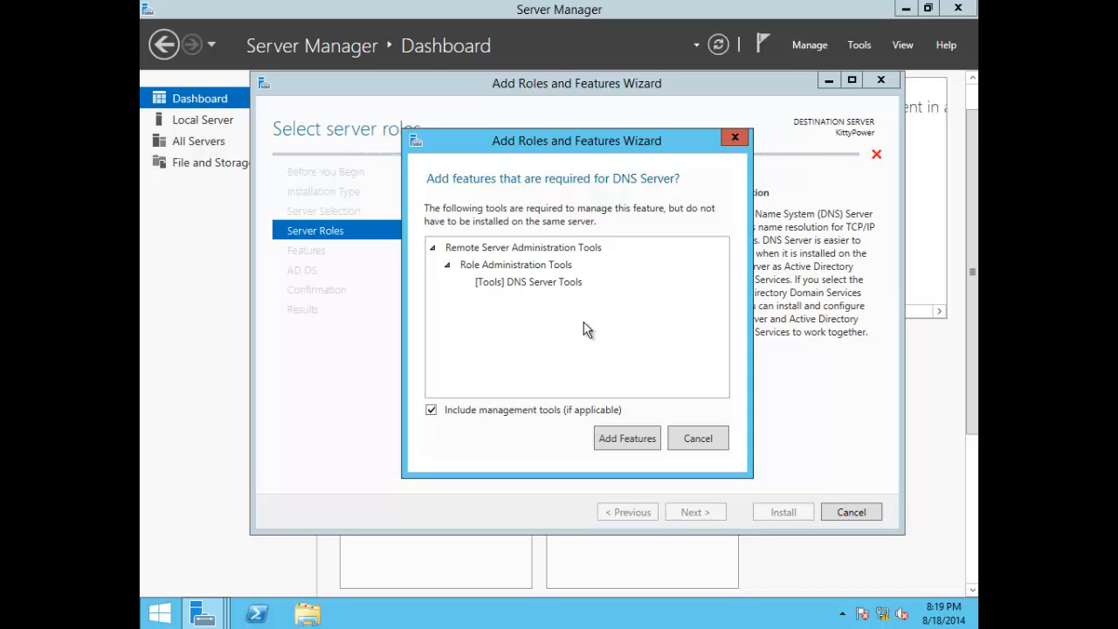
click(632, 444)
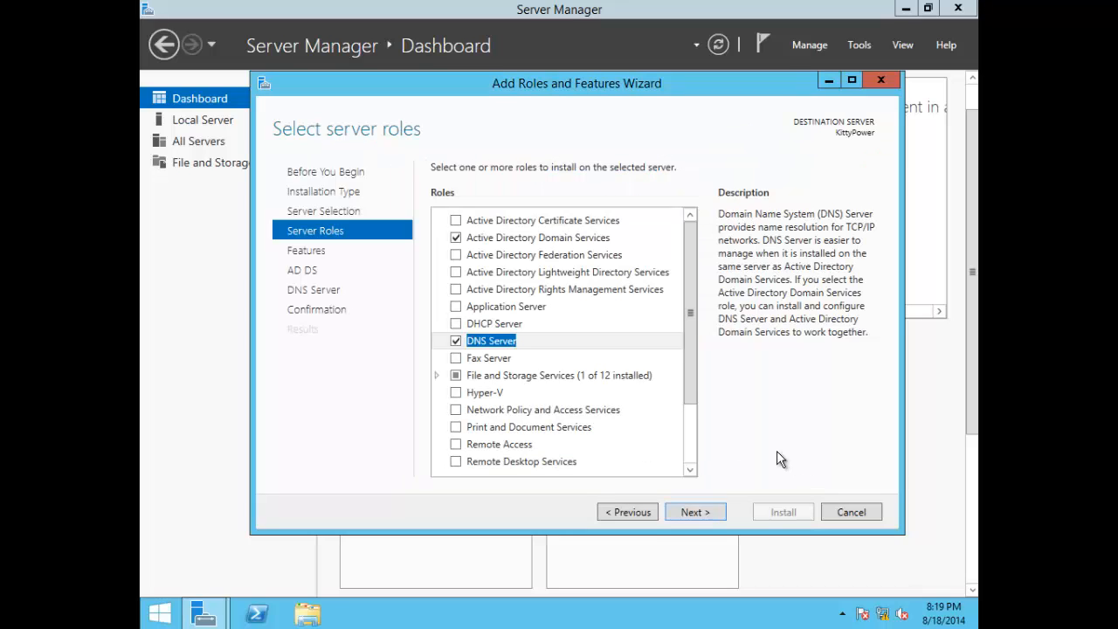
click(711, 515)
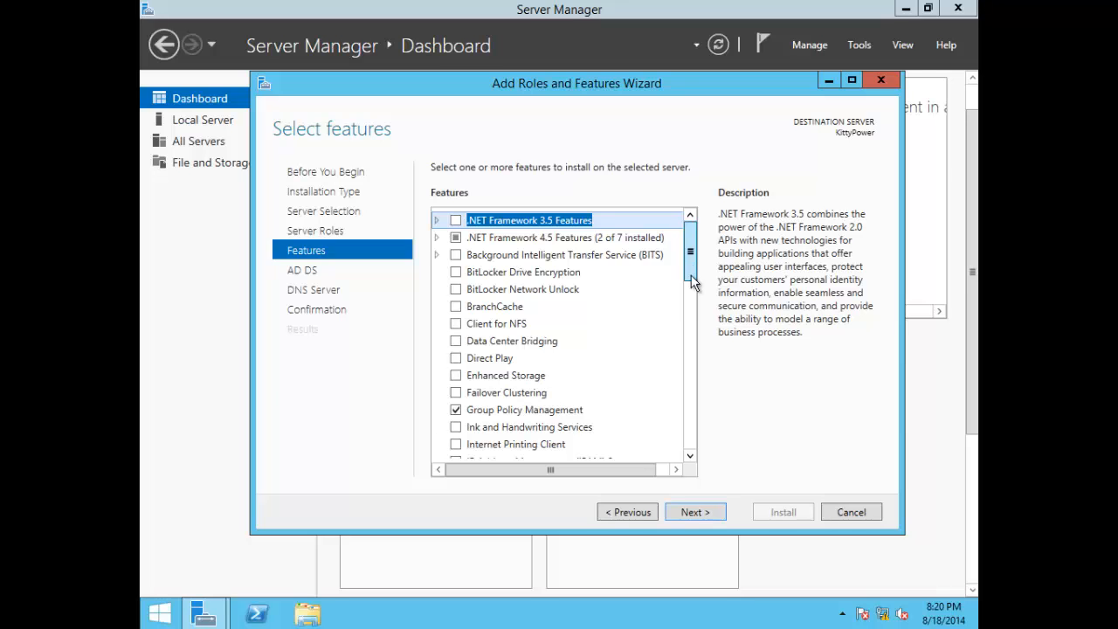
- Keep the preselected features and continue through the AD DS and DNS Server information pages to the installation confirmation
drag(691, 281, 683, 225)
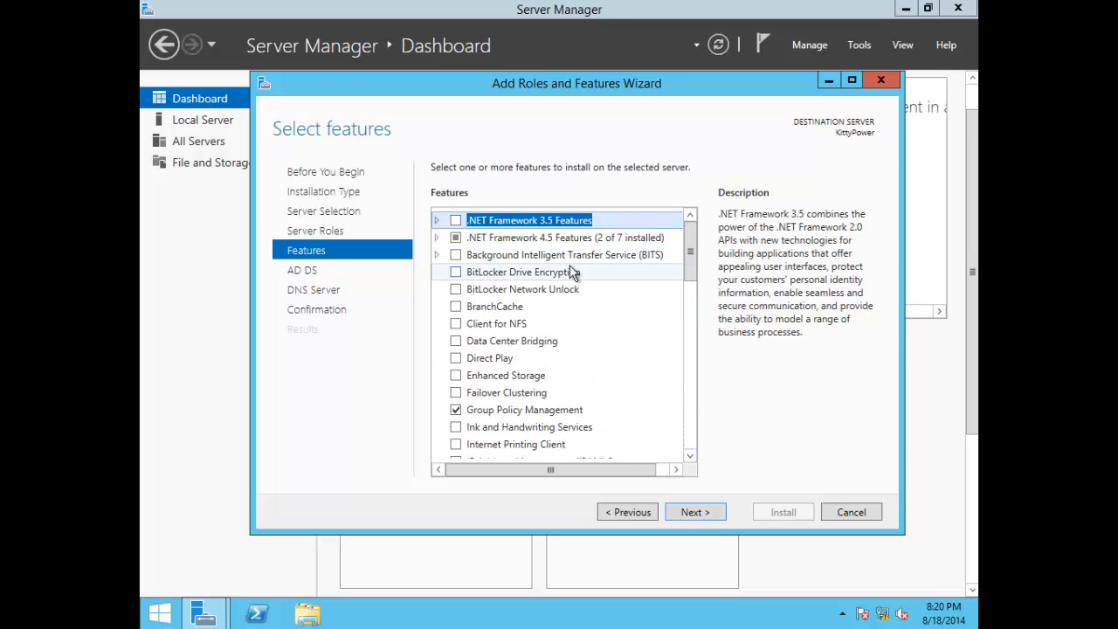
scroll(535, 321, down, 1)
scroll(535, 321, down, 6)
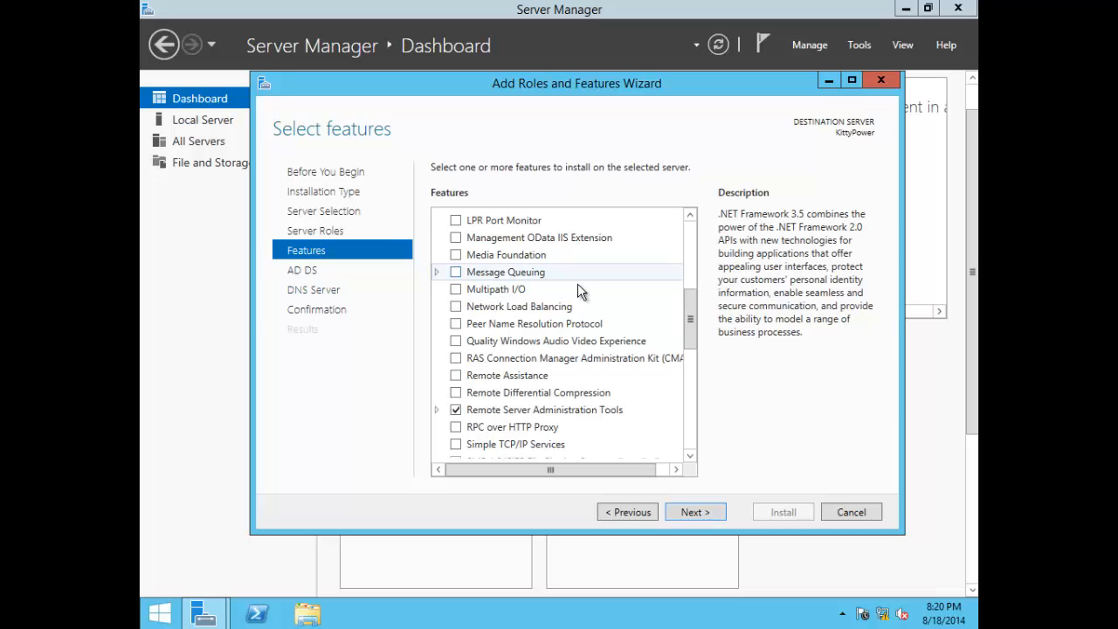
drag(689, 305, 685, 245)
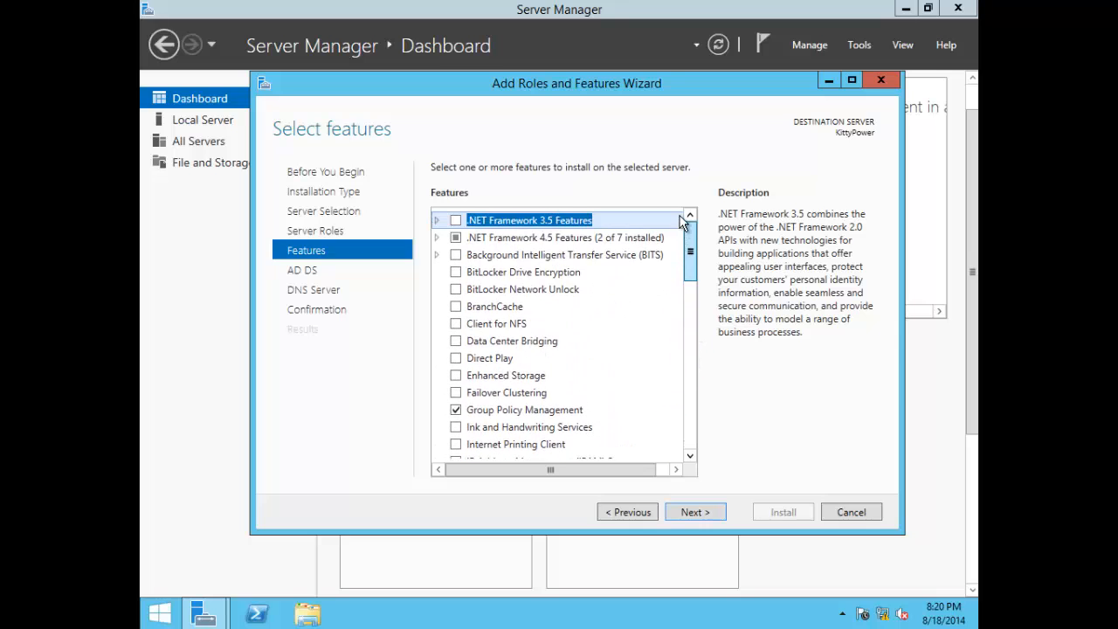
click(688, 514)
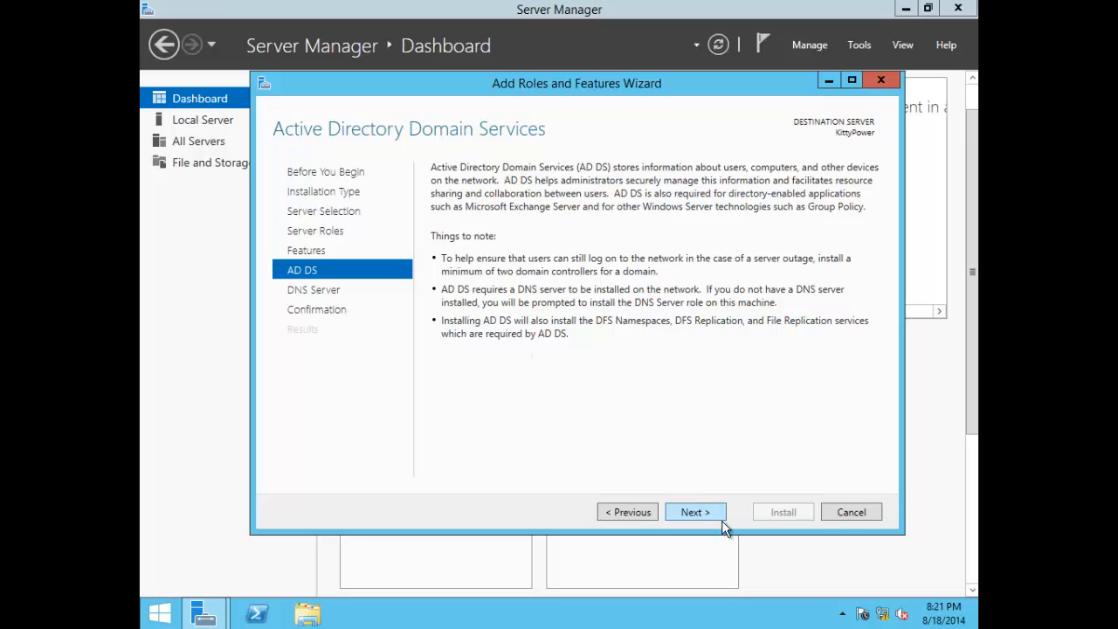
click(684, 515)
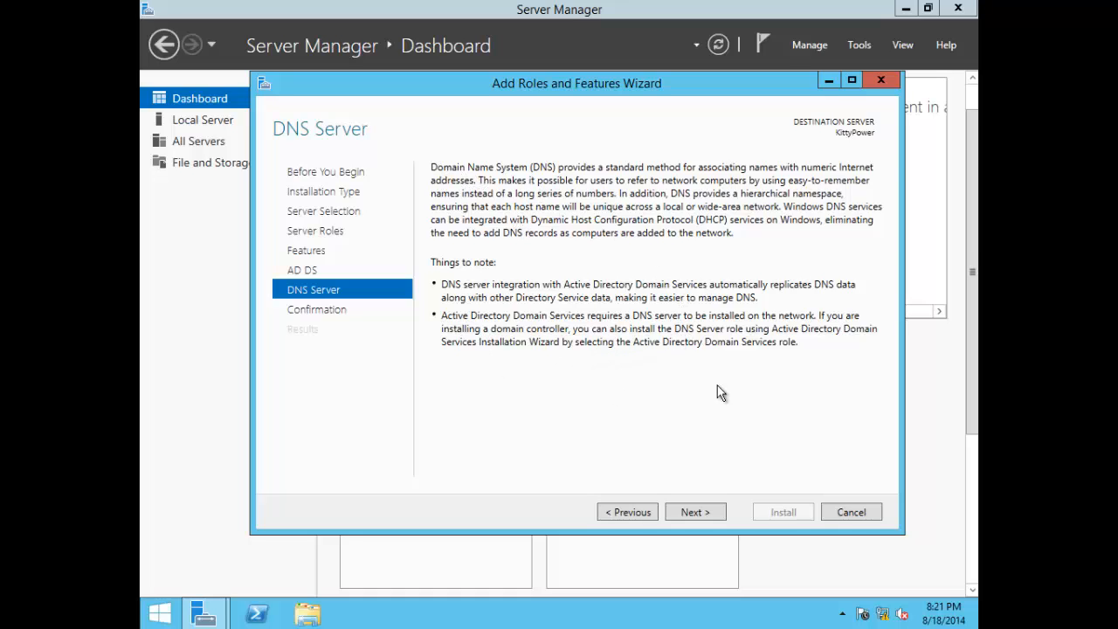
click(712, 516)
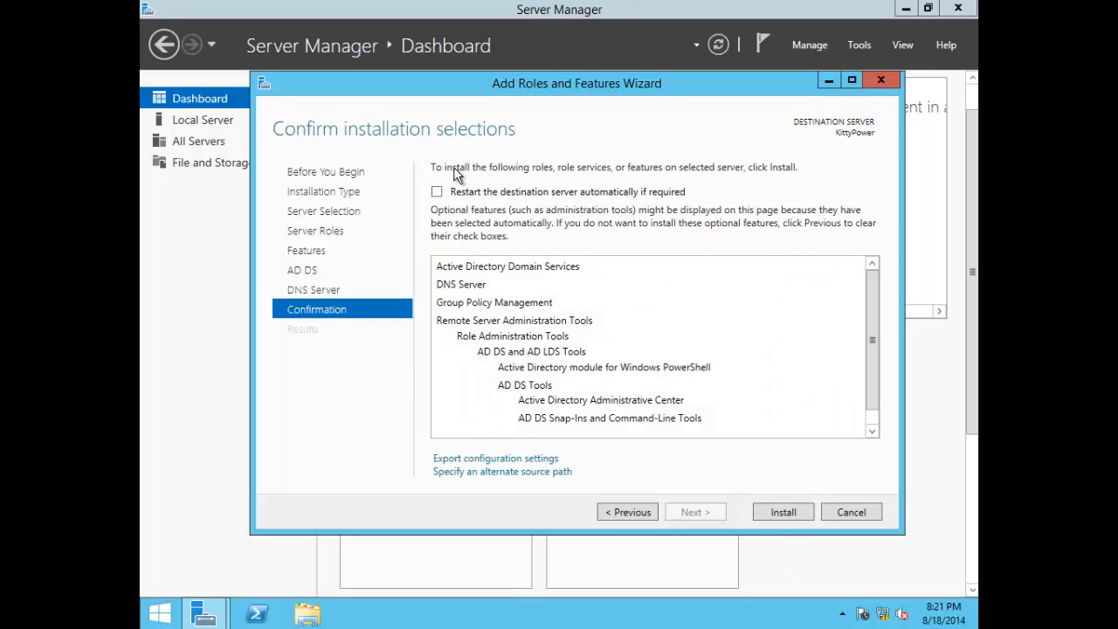
- Review the listed roles and tools, and install them without enabling the automatic restart
mouse_move(871, 341)
mouse_down()
mouse_move(870, 352)
mouse_move(870, 319)
mouse_up()
scroll(511, 364, down, 1)
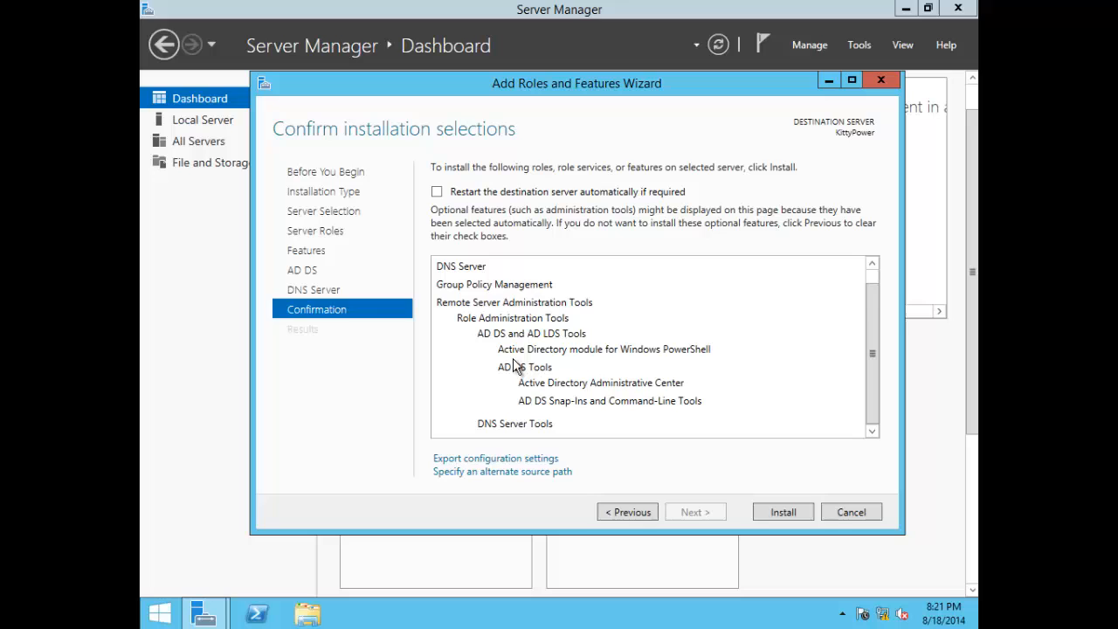
click(776, 515)
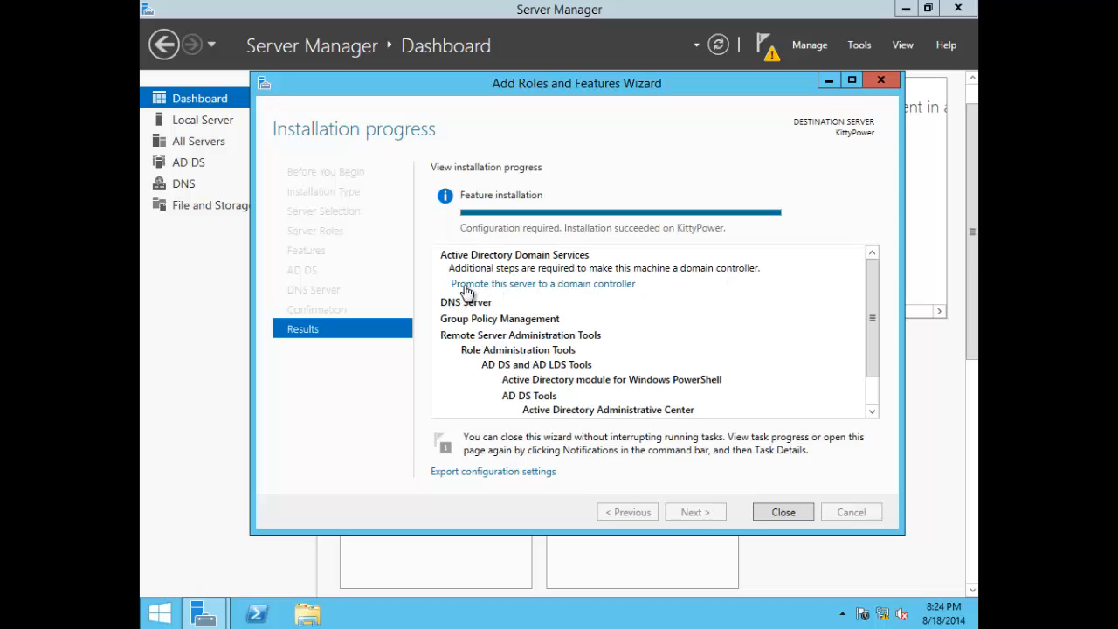
- Promote the server to a domain controller in a new forest with the root domain name awesomesauce.com
click(565, 289)
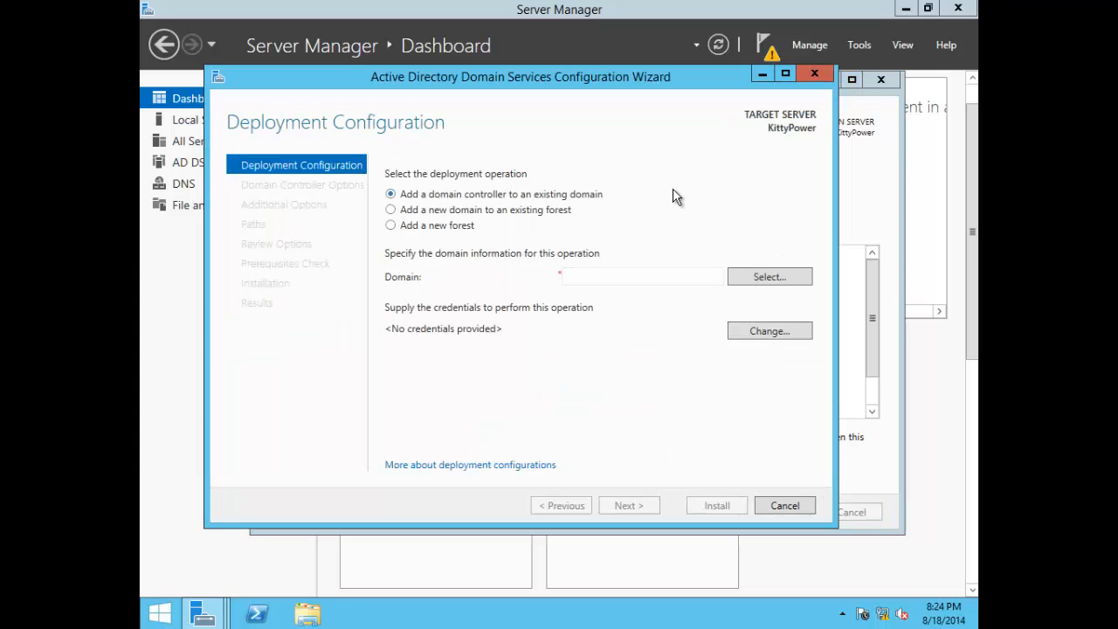
click(443, 226)
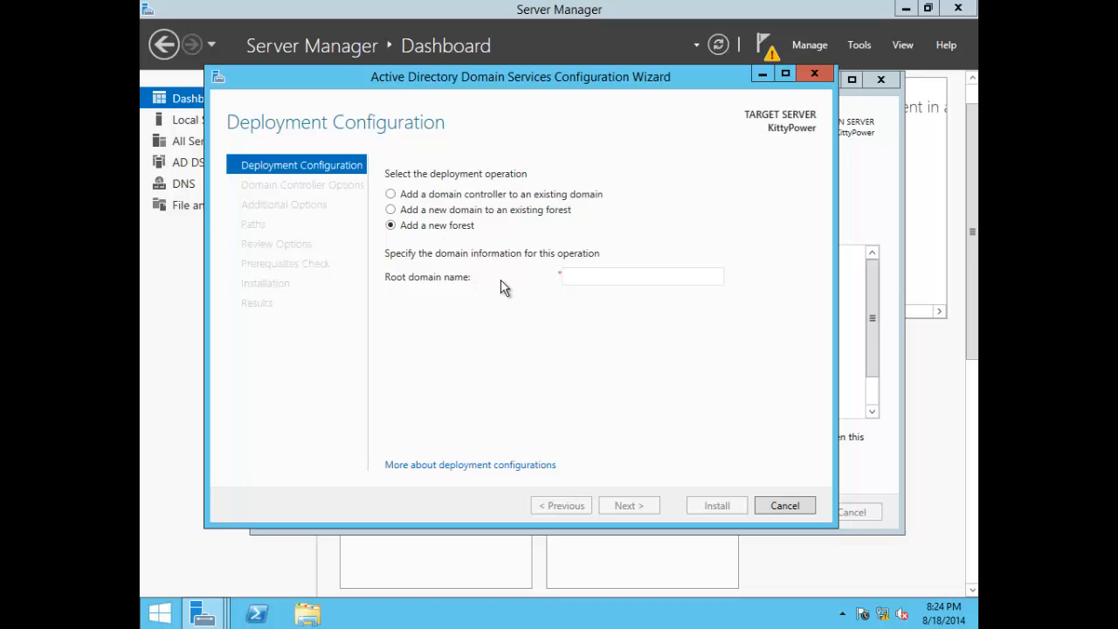
click(608, 270)
text(awe)
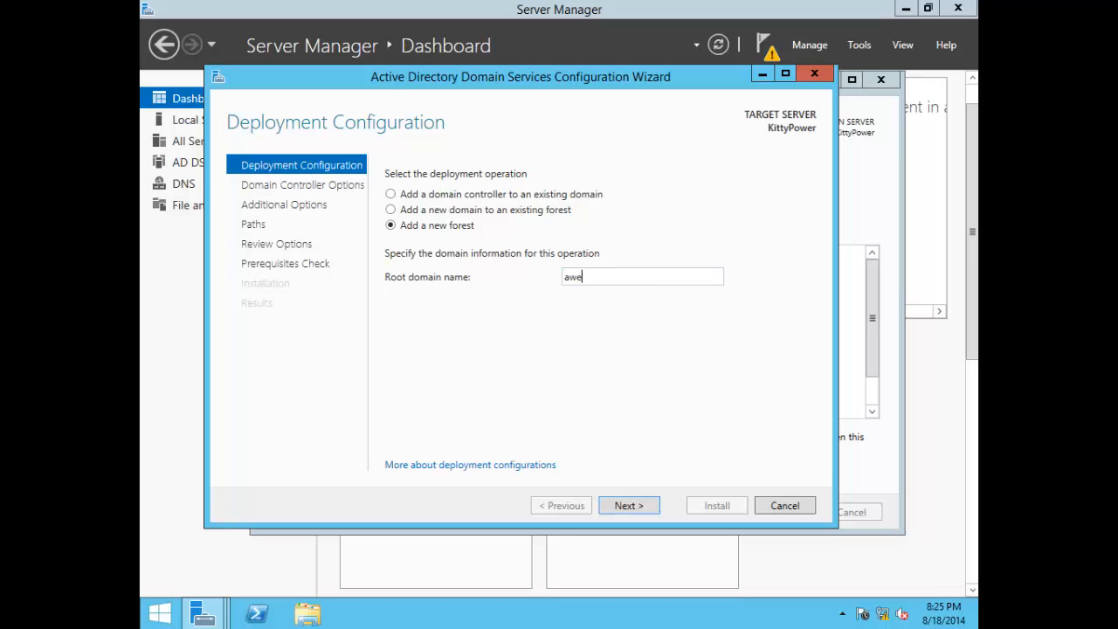
text(somesauce.com)
click(629, 505)
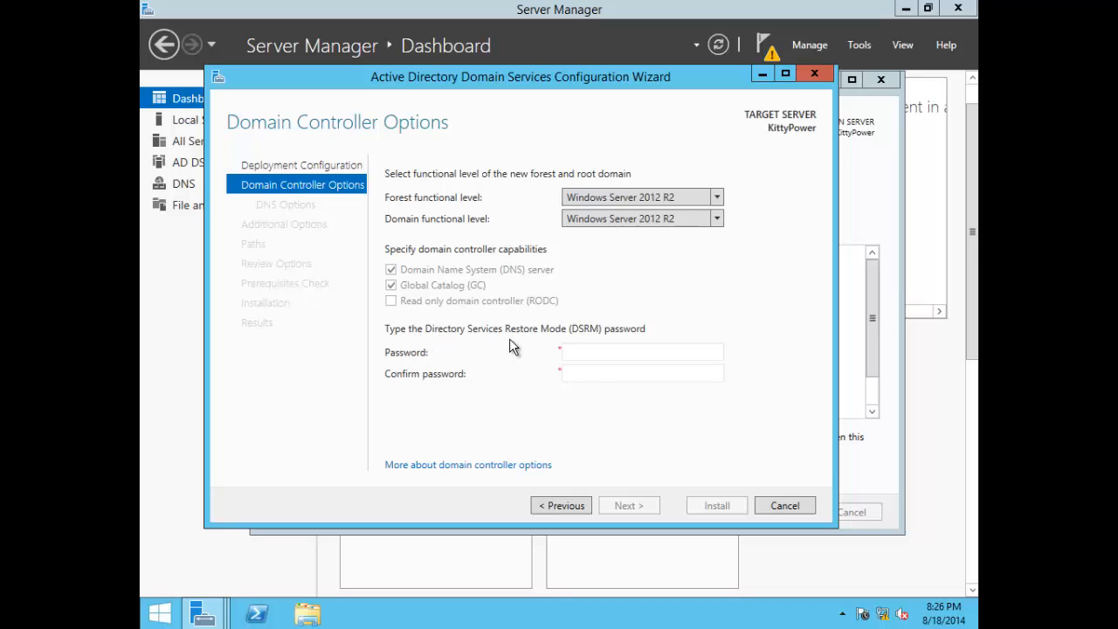
- Enter and confirm the Directory Services Restore Mode password, keeping the Windows Server 2012 R2 functional levels
click(606, 352)
text(•••••••••)
key(Tab)
text(•••••••••)
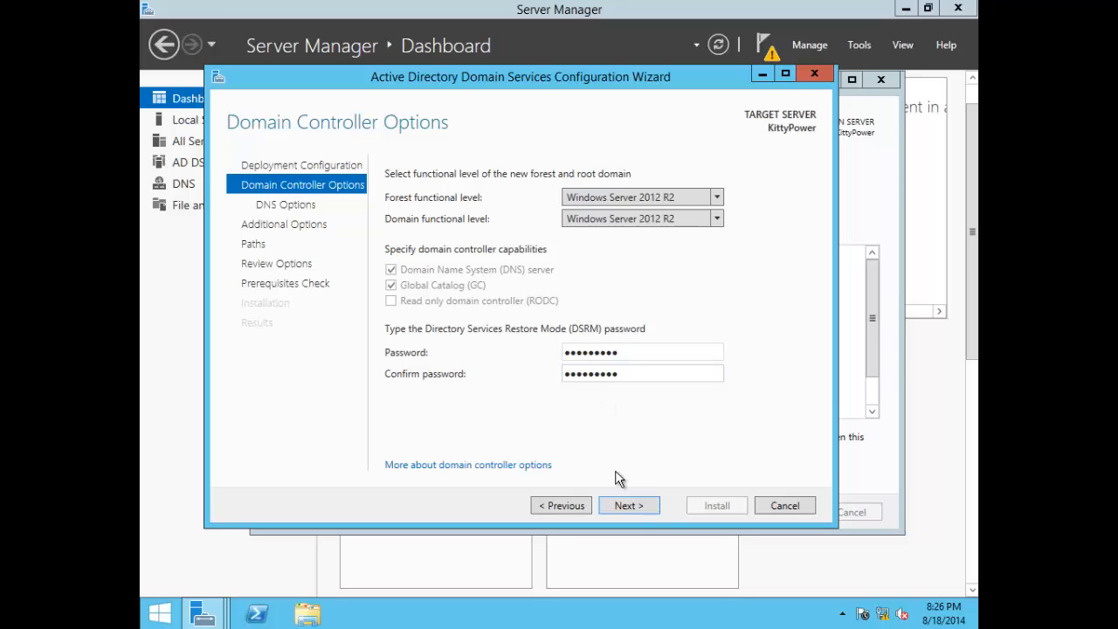
click(627, 507)
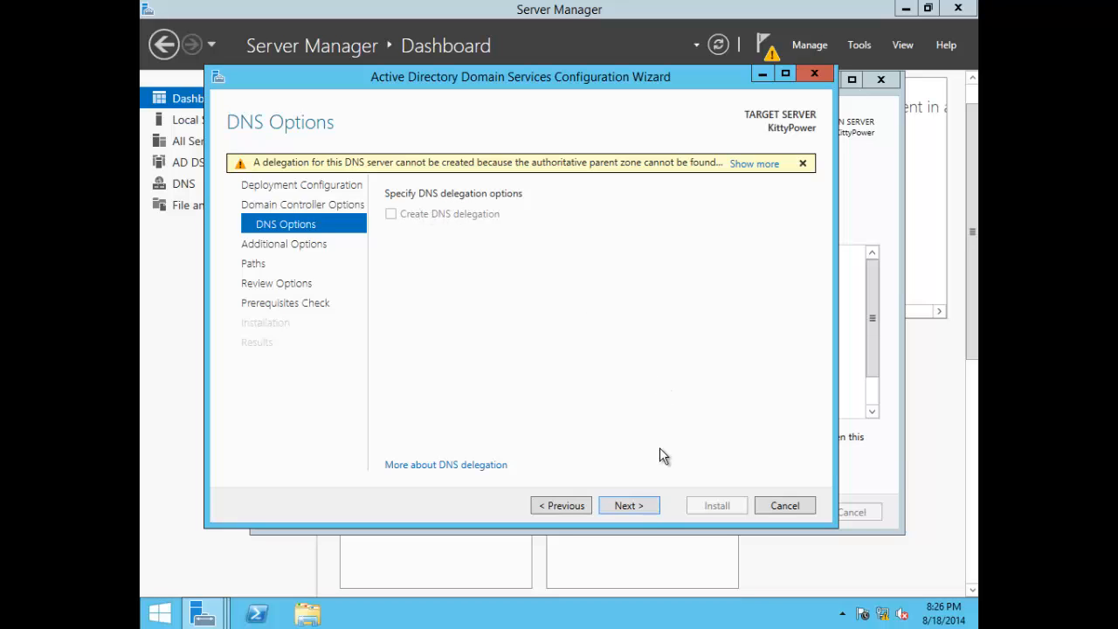
- Continue without DNS delegation and accept AWESOMESAUCE as the NetBIOS domain name
click(629, 507)
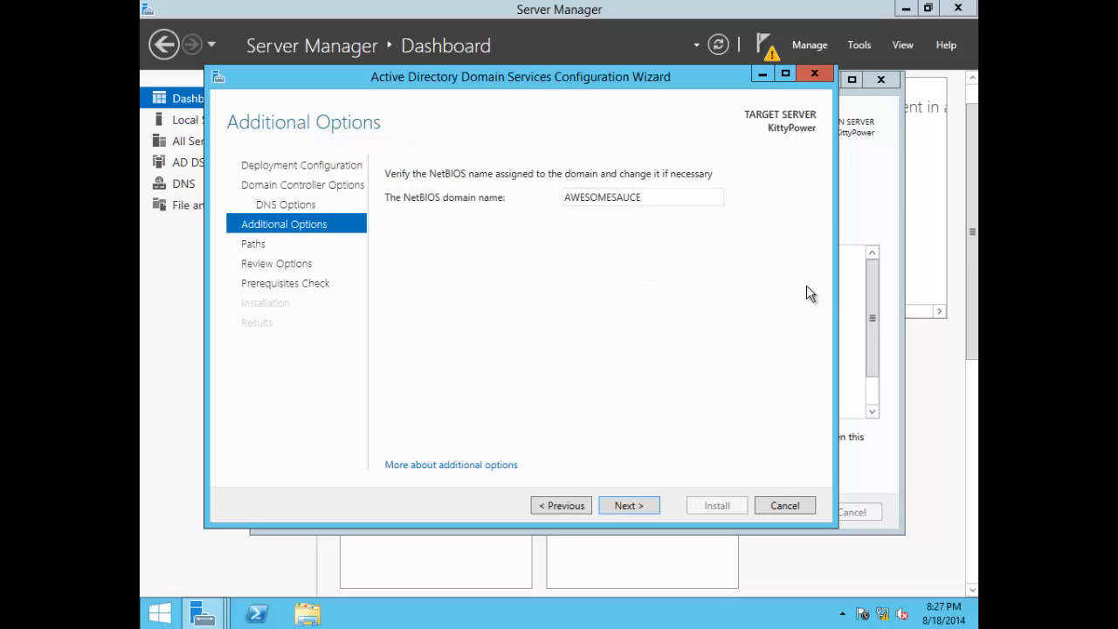
double_click(594, 200)
click(651, 194)
click(632, 505)
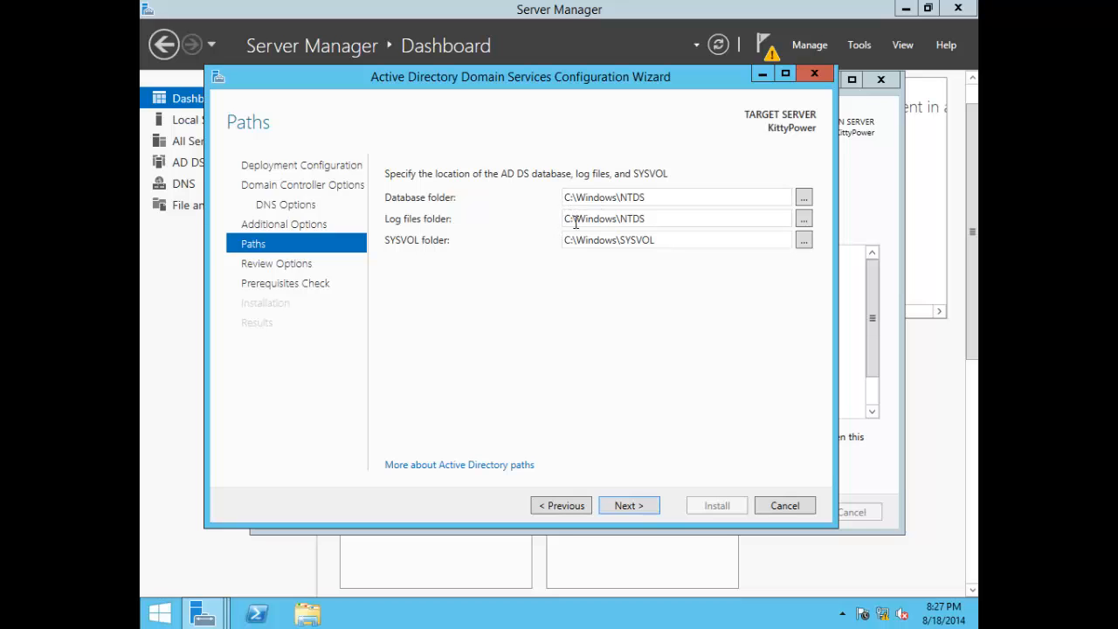
- Examine the folder locations set for the AD DS database, log files and SYSVOL
click(569, 248)
click(589, 219)
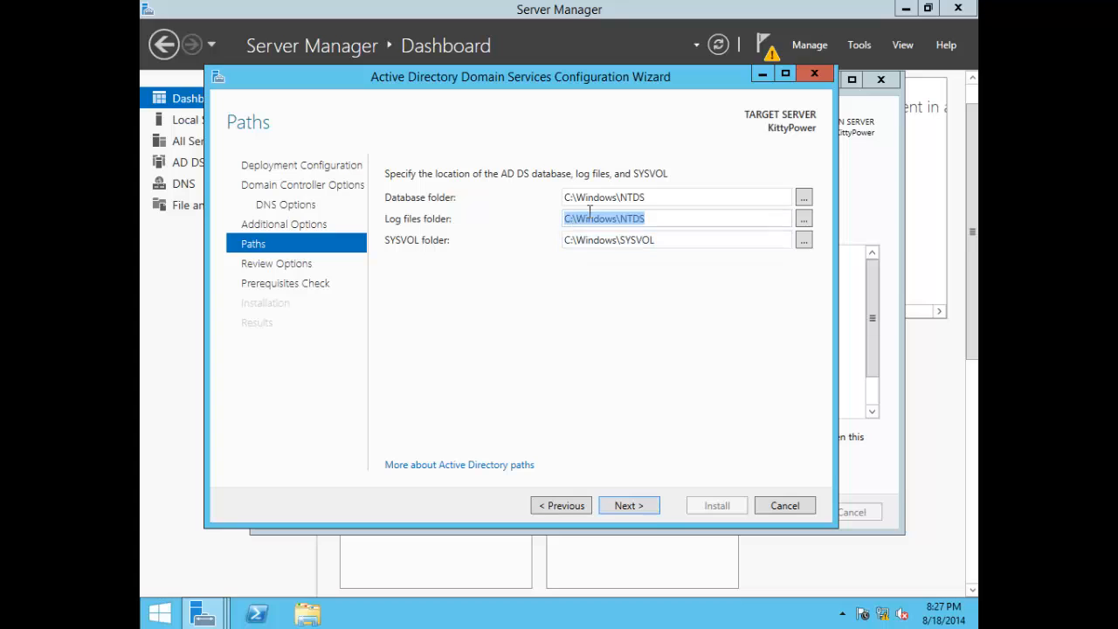
click(590, 196)
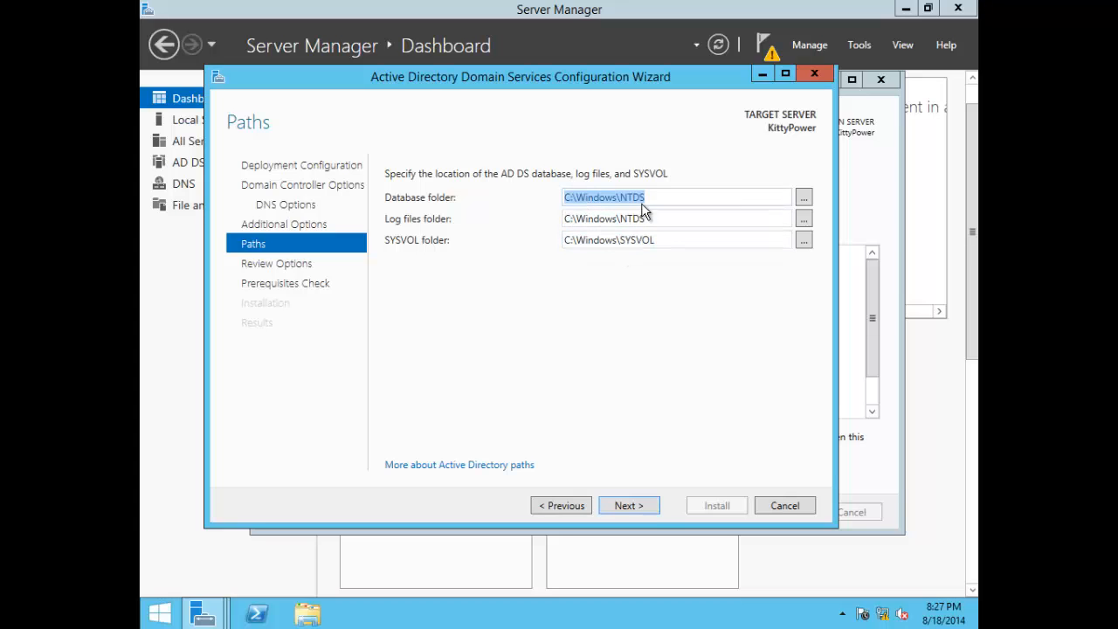
drag(645, 204, 566, 200)
click(588, 200)
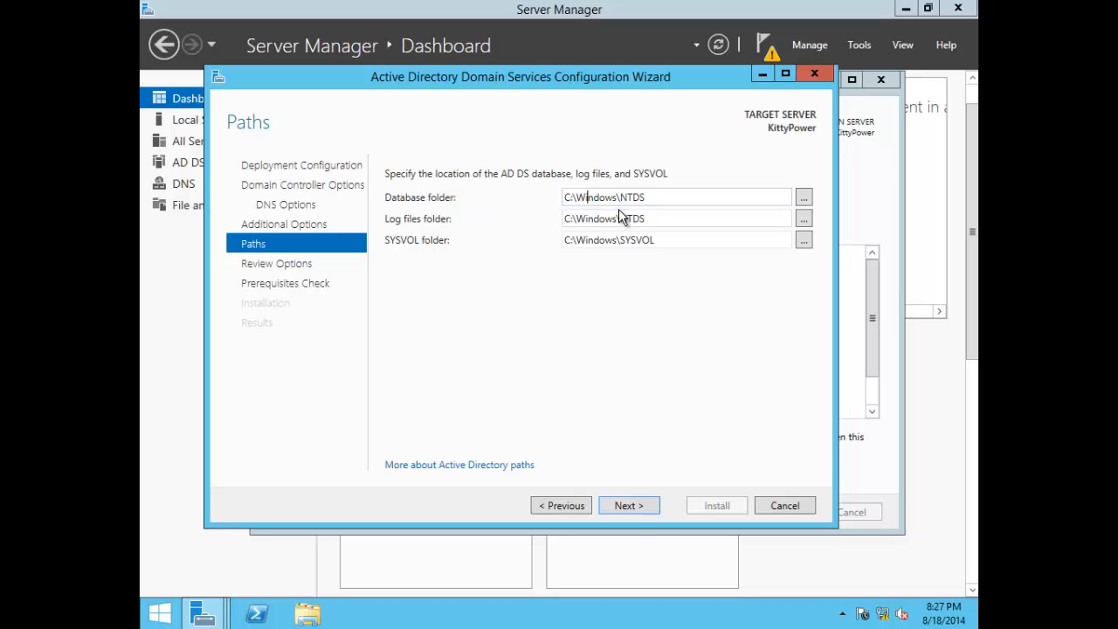
triple_click(657, 215)
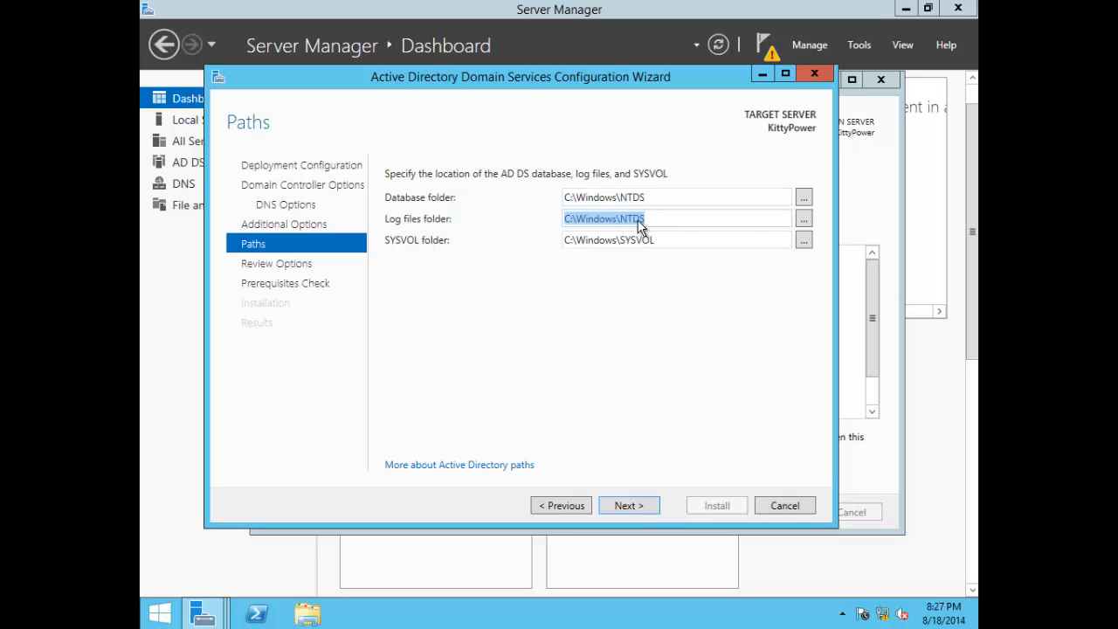
click(651, 219)
triple_click(661, 242)
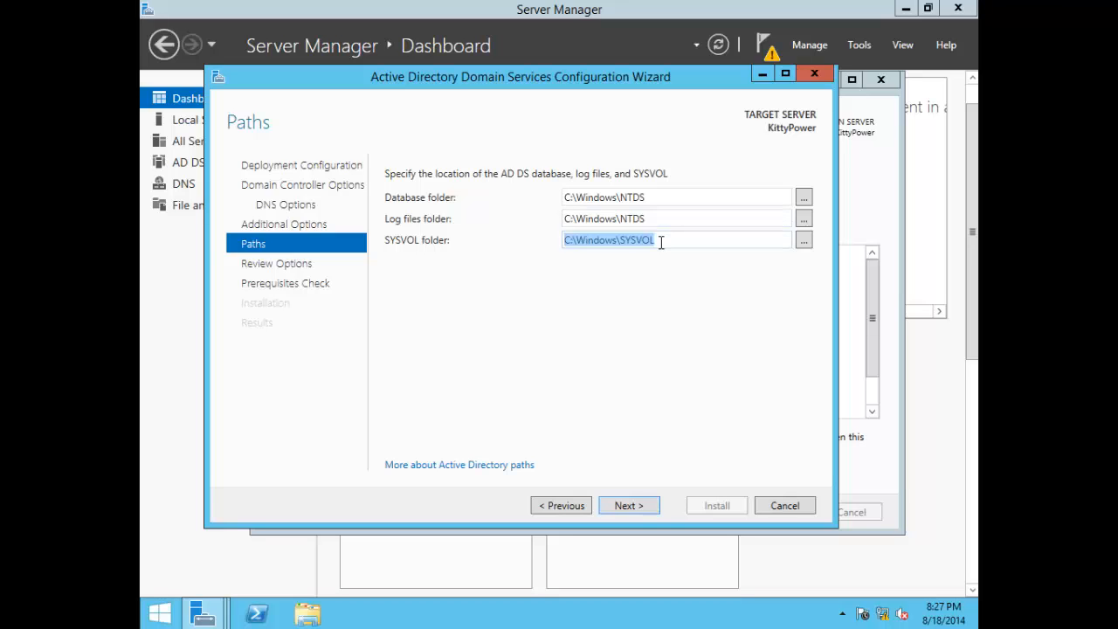
click(662, 240)
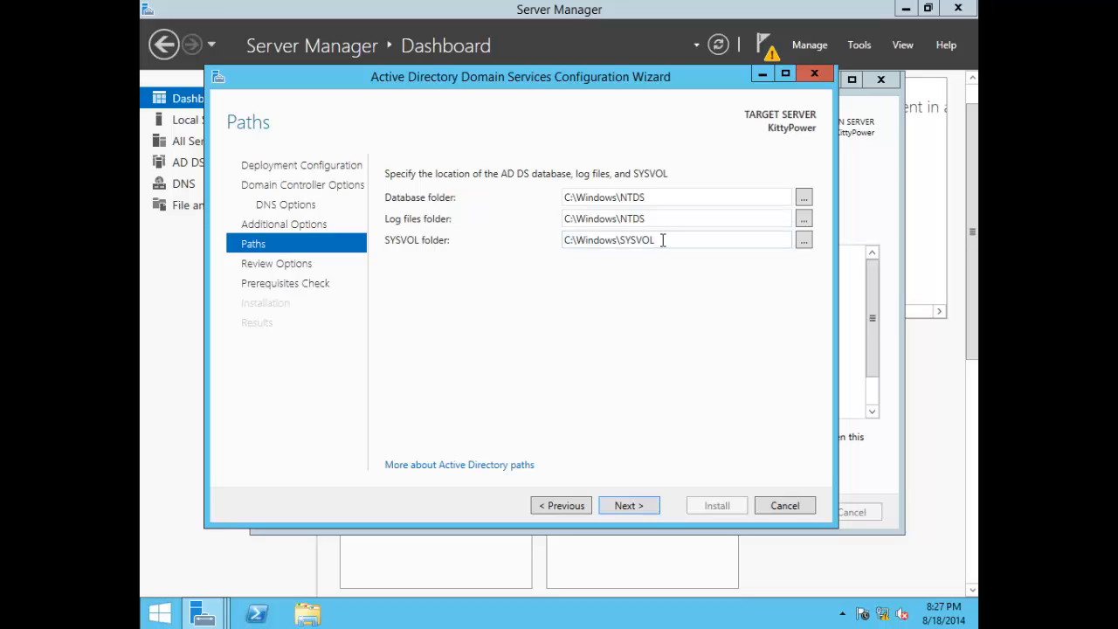
- Keep C:\Windows\NTDS for the database and log files and C:\Windows\SYSVOL for SYSVOL, and continue to the options review
triple_click(656, 199)
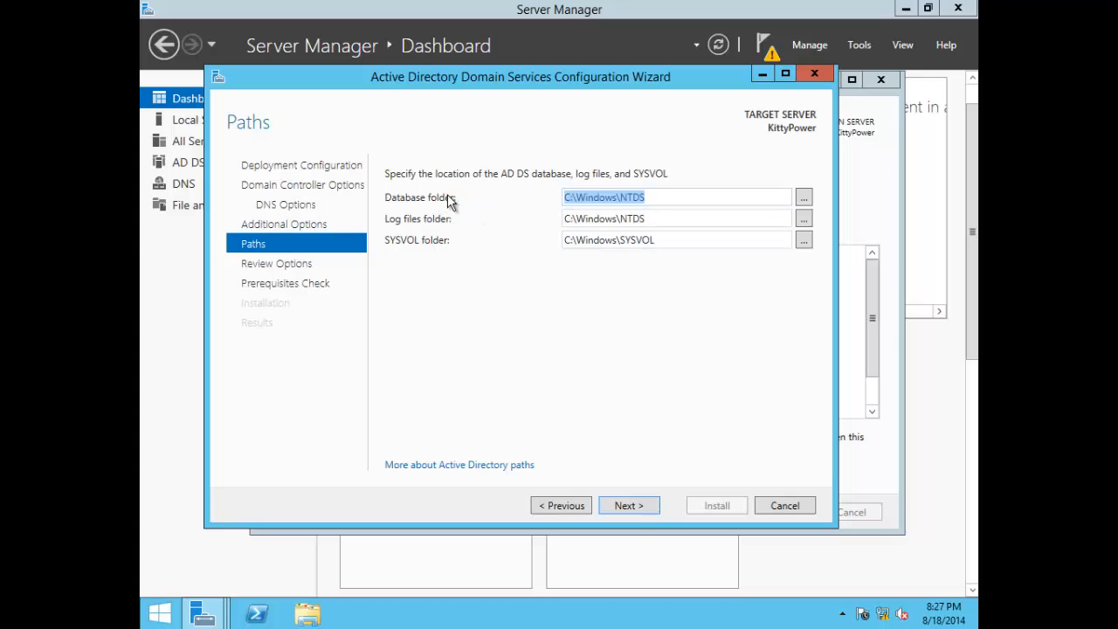
click(584, 231)
drag(647, 220, 542, 225)
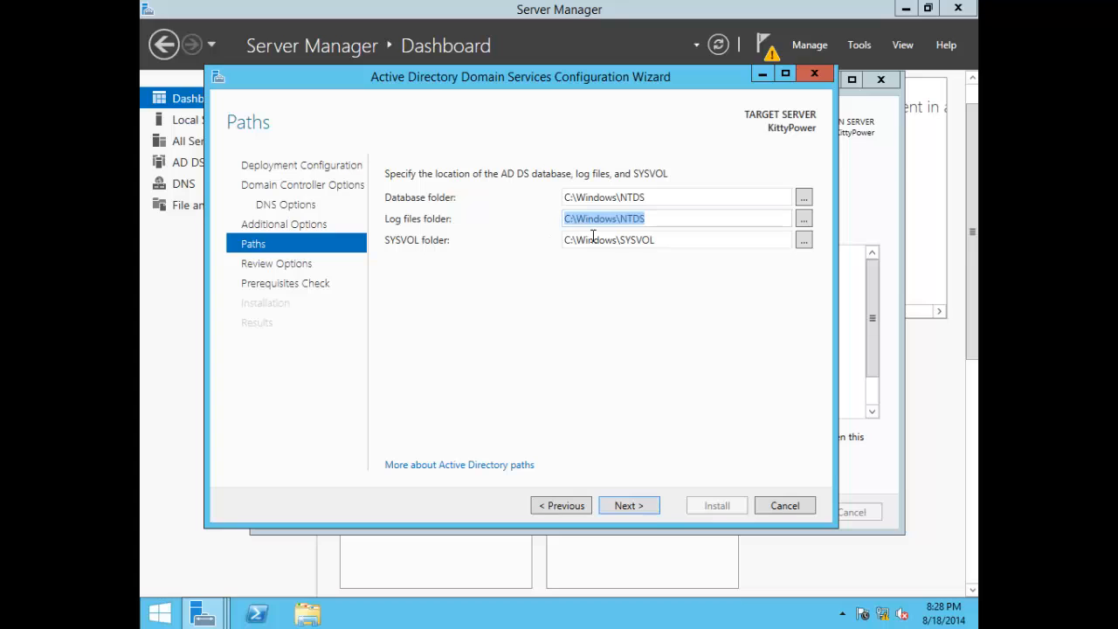
triple_click(651, 245)
triple_click(661, 197)
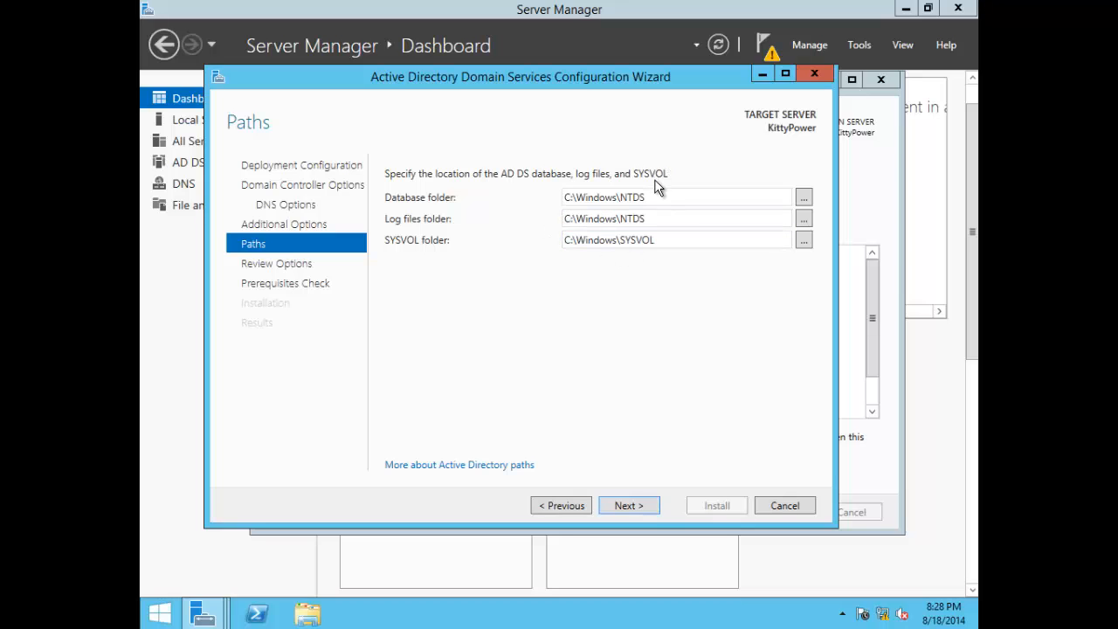
drag(662, 200, 569, 207)
triple_click(587, 214)
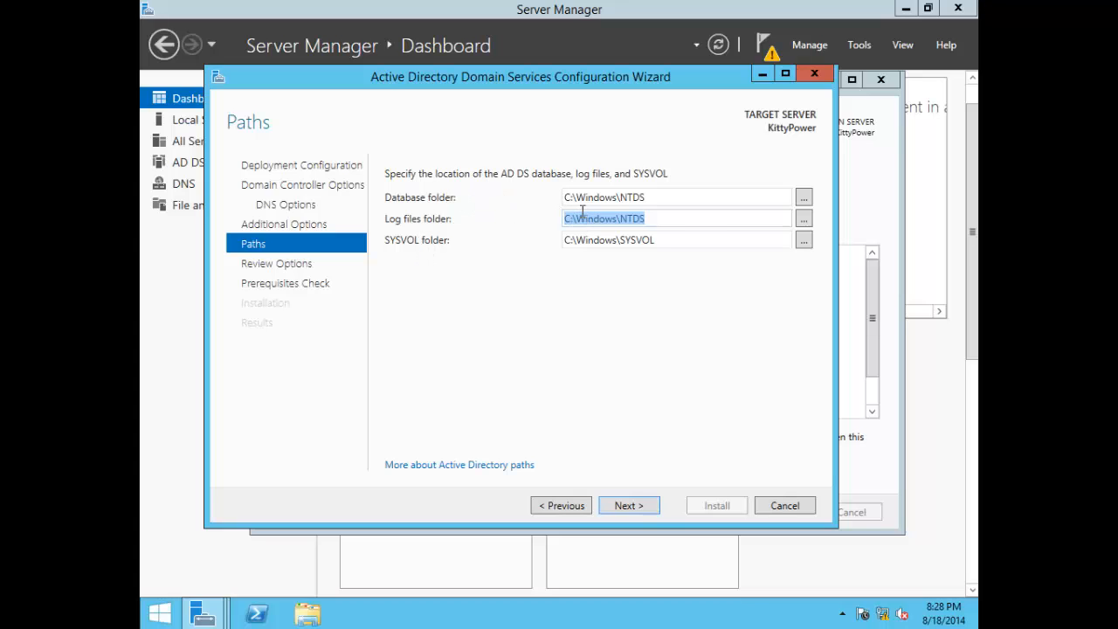
click(688, 238)
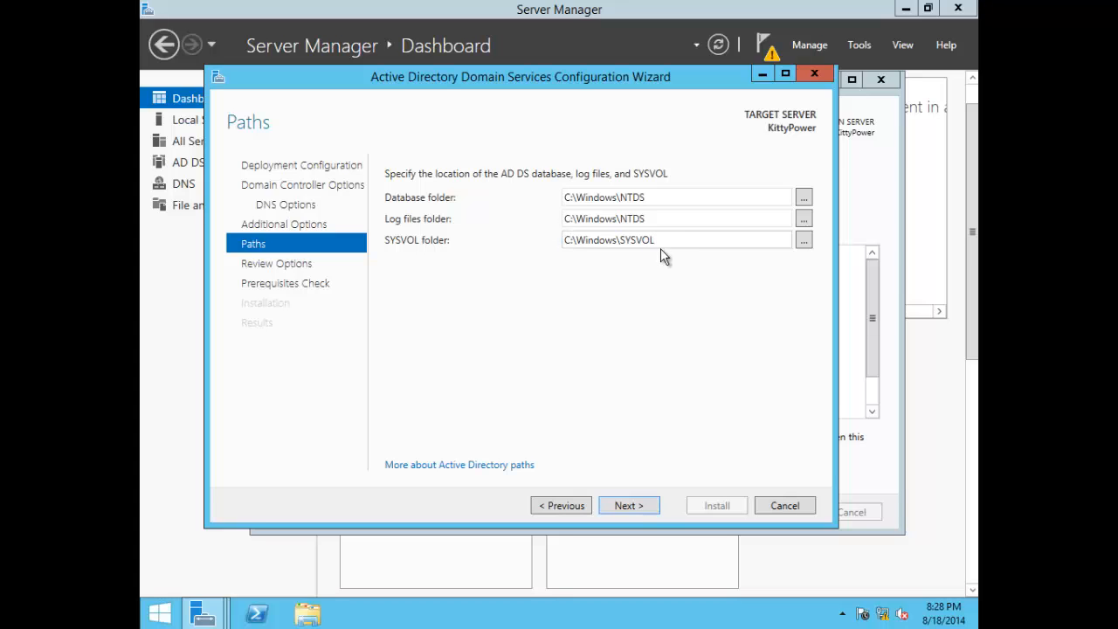
drag(657, 241, 564, 241)
click(625, 218)
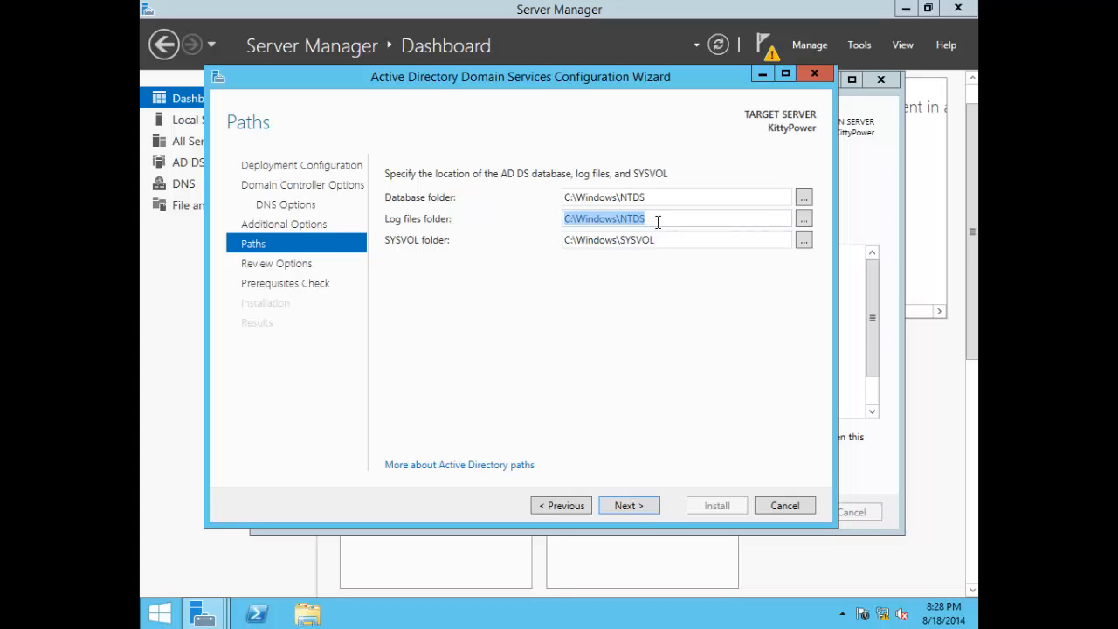
click(660, 198)
click(660, 220)
click(660, 253)
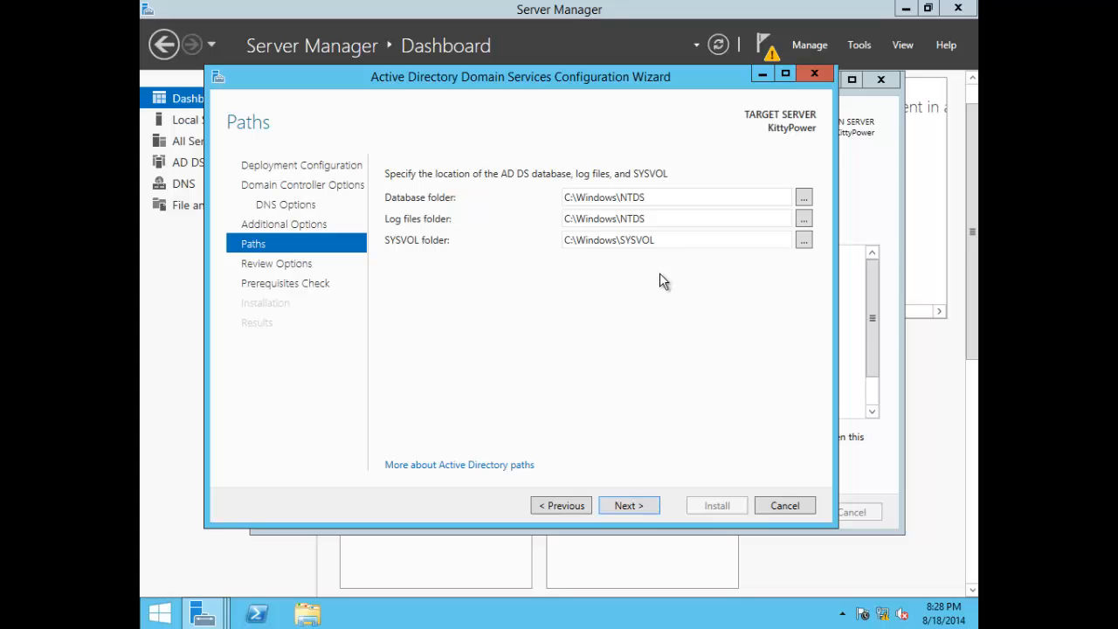
click(631, 507)
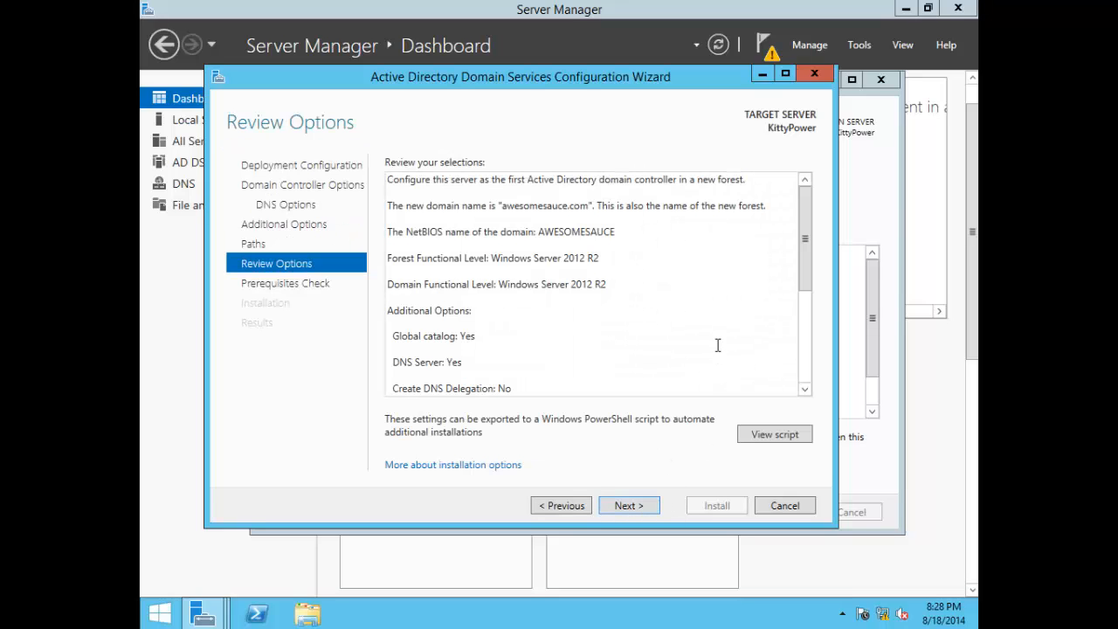
- Review the full list of domain controller configuration selections and proceed to the prerequisites check
drag(807, 271, 793, 244)
drag(809, 274, 791, 357)
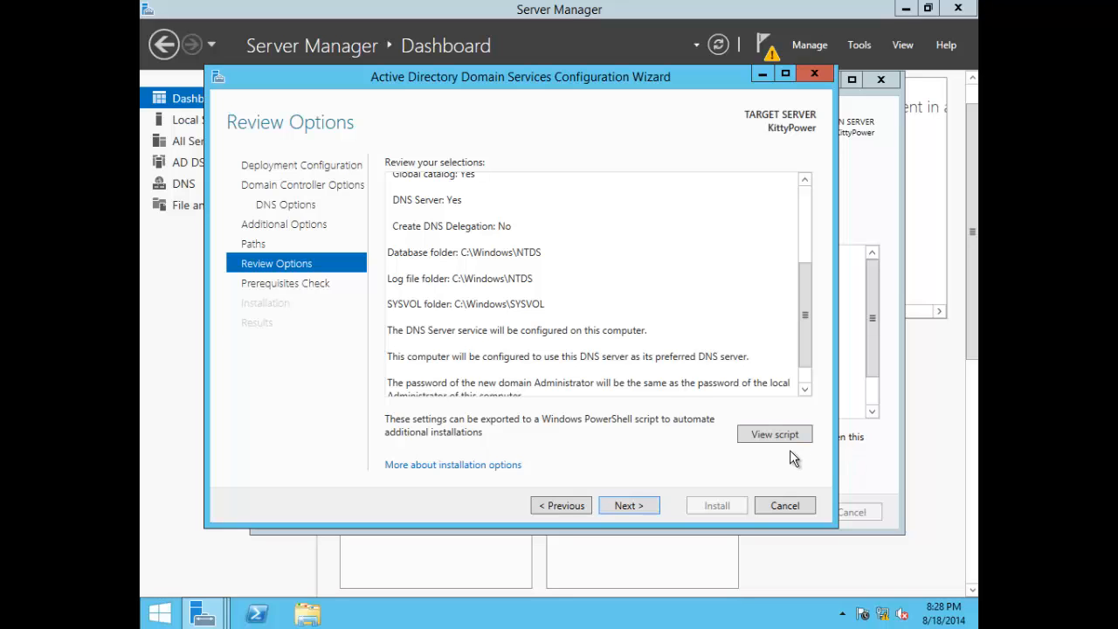
click(638, 506)
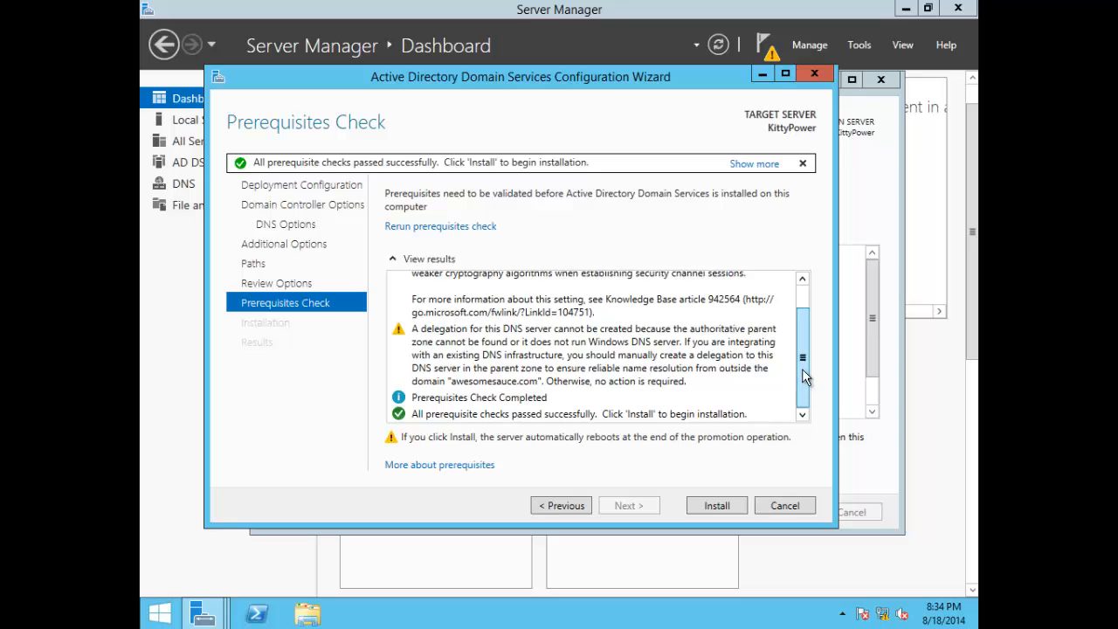
- Look through the prerequisites check results and start the domain controller installation
drag(804, 356, 810, 314)
scroll(810, 315, down, 1)
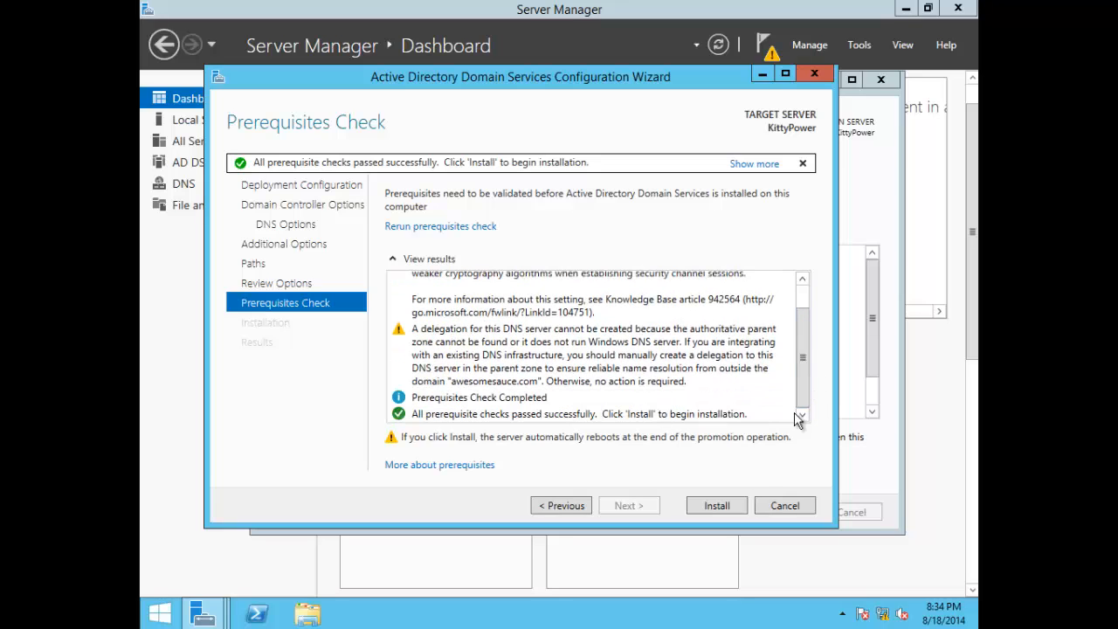
click(716, 506)
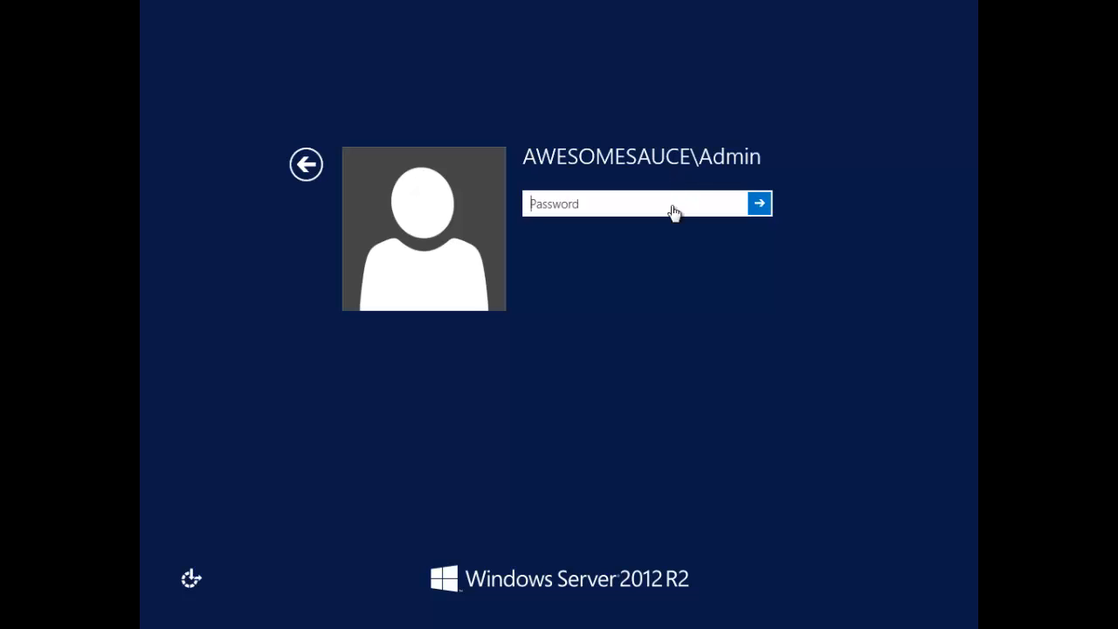
- Enter the account password to sign in to the AWESOMESAUCE domain with the administrator account
text(••••)
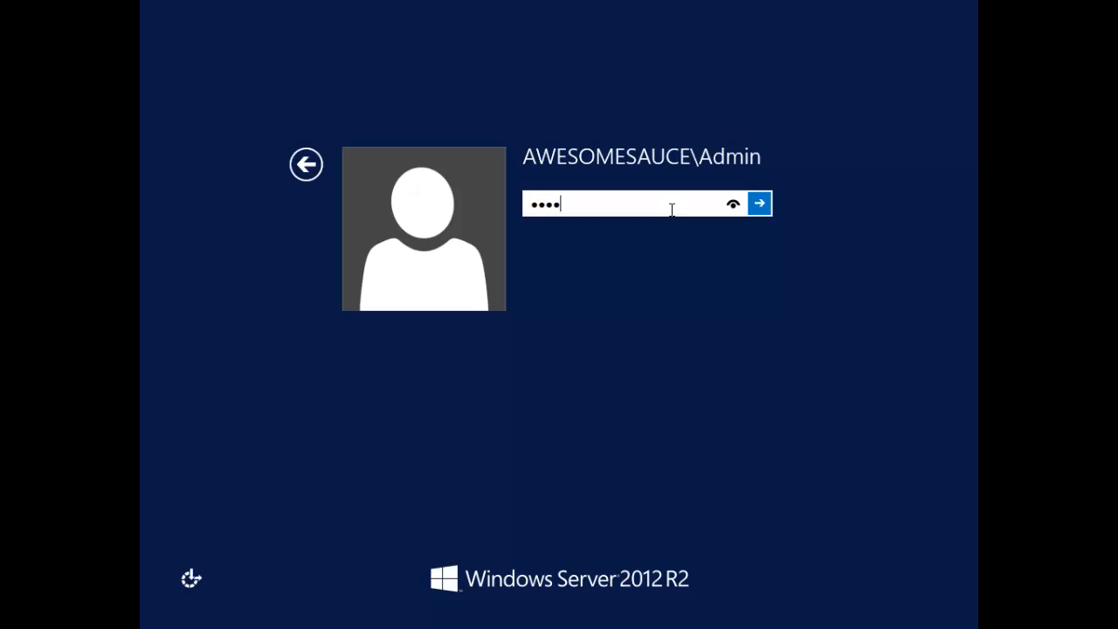
text(••••••)
key(Return)
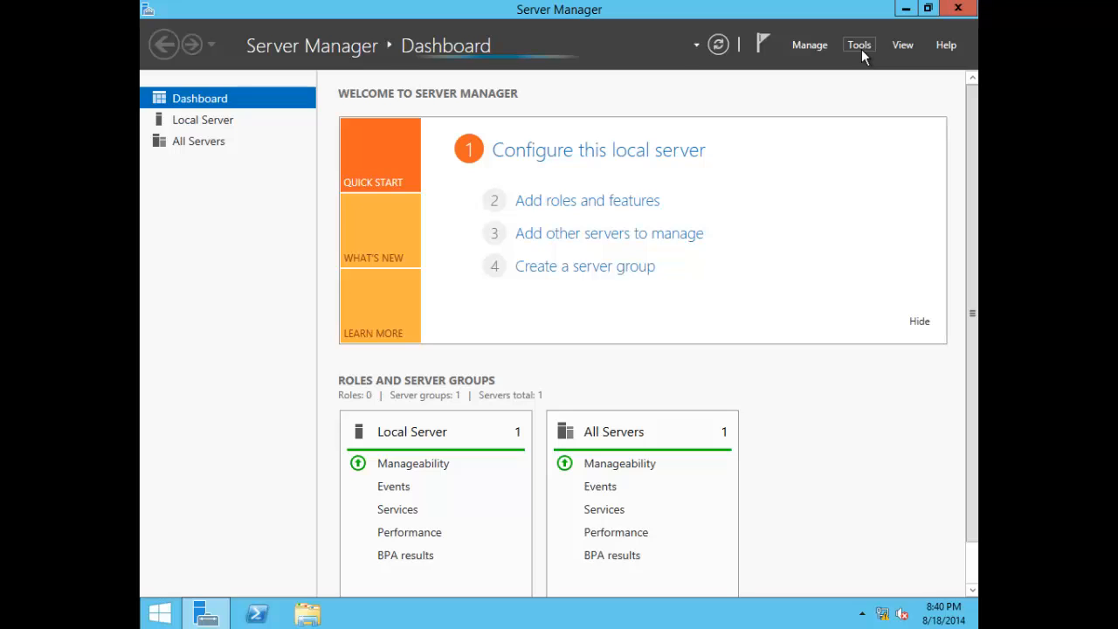
- Open Active Directory Sites and Services, enlarge its window and tree pane, and expand the Sites container
click(861, 49)
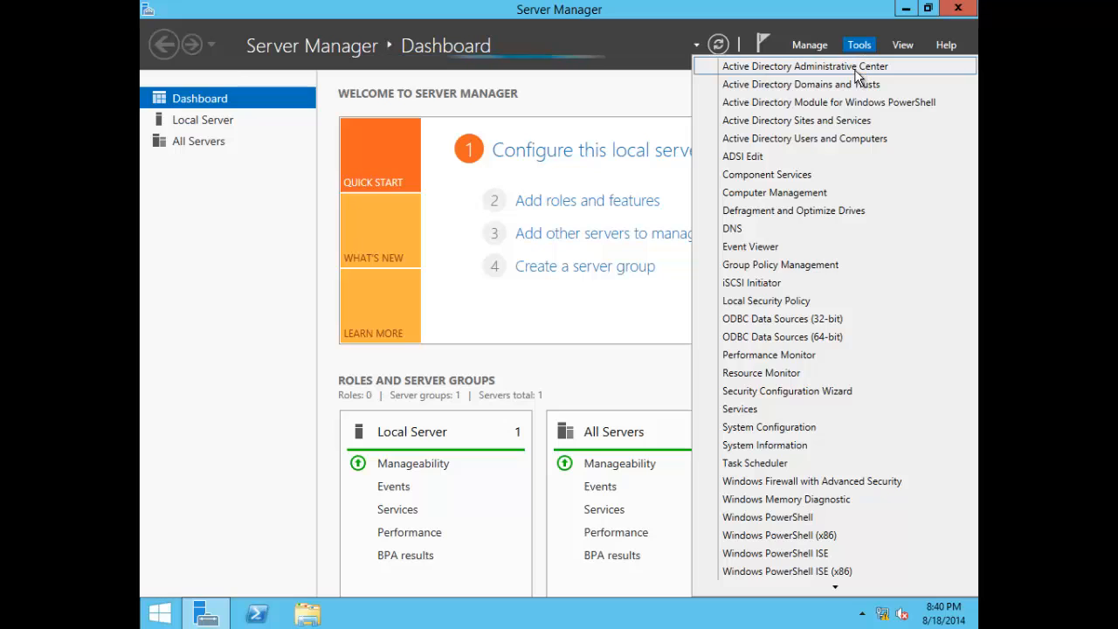
click(827, 123)
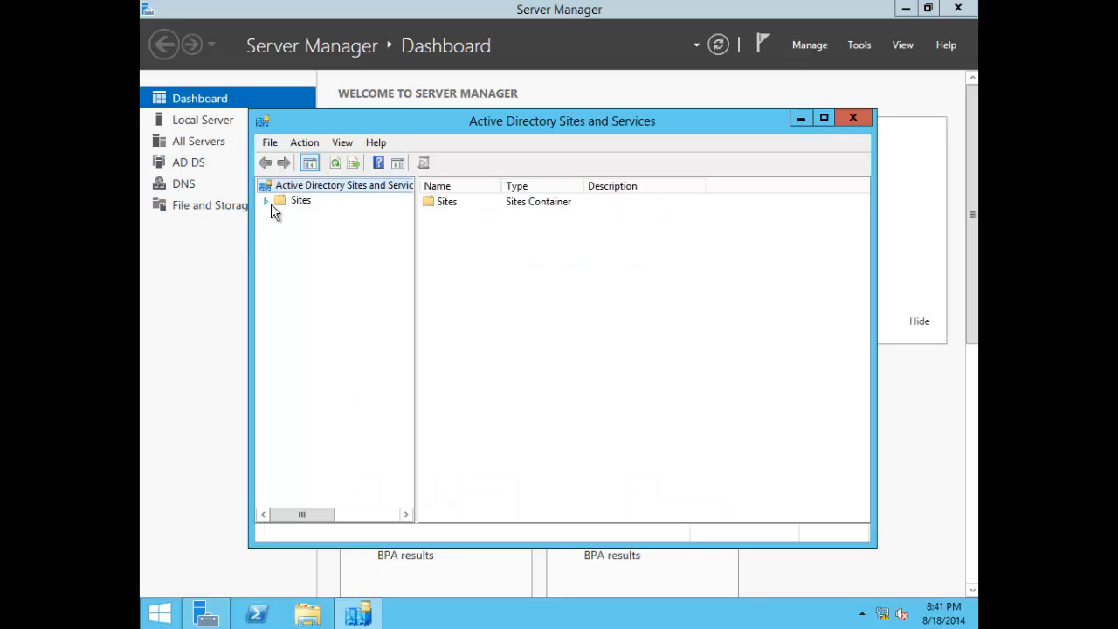
drag(416, 124, 330, 15)
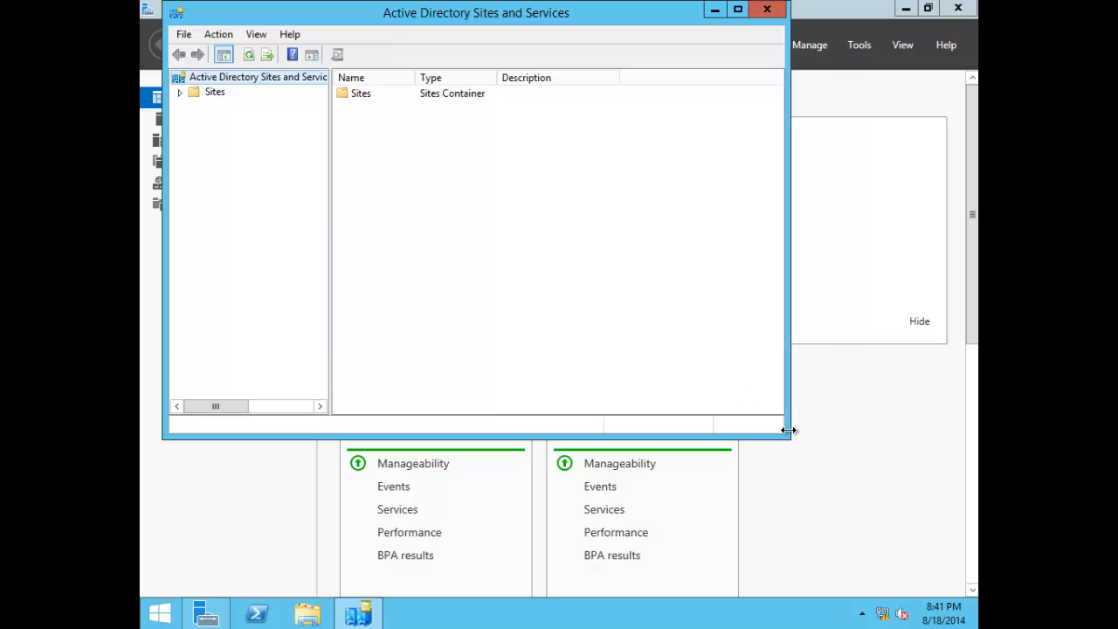
drag(788, 439, 969, 520)
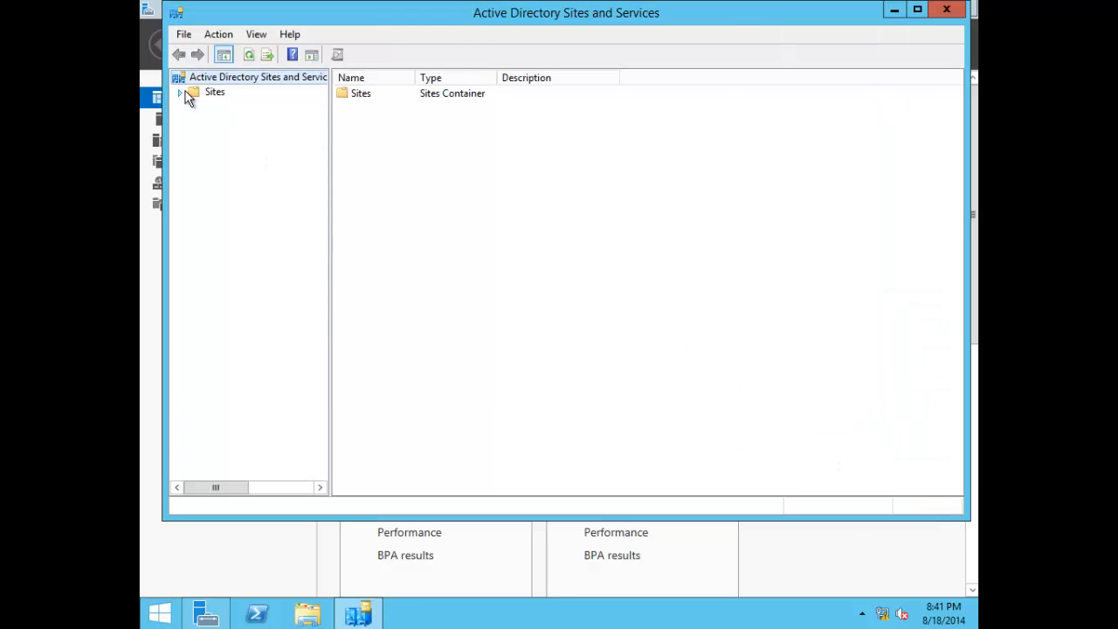
click(179, 92)
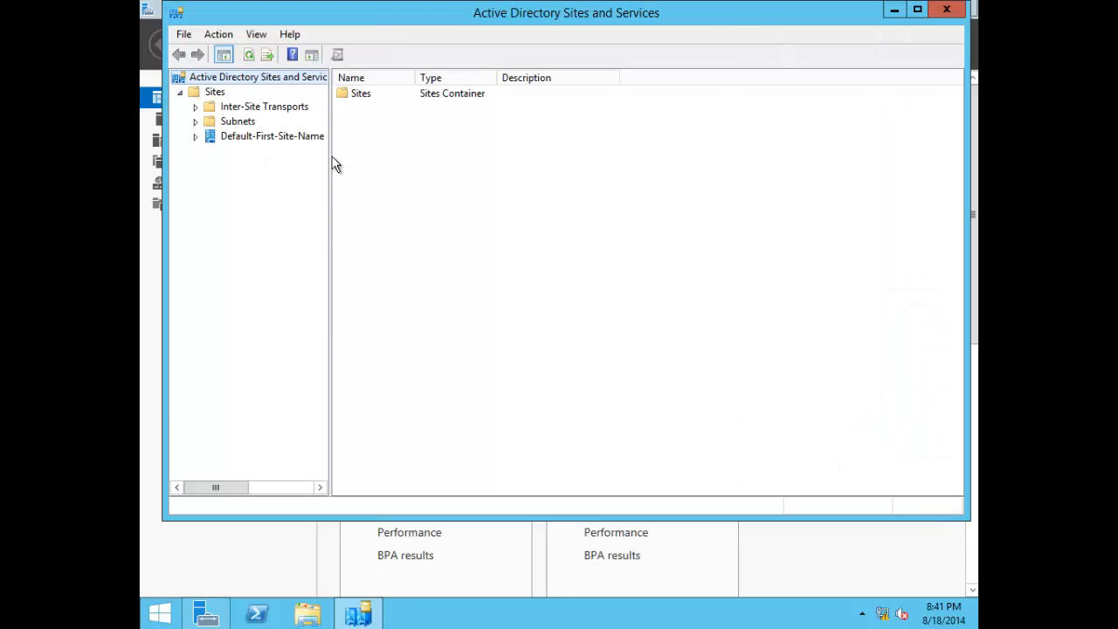
drag(329, 155, 395, 158)
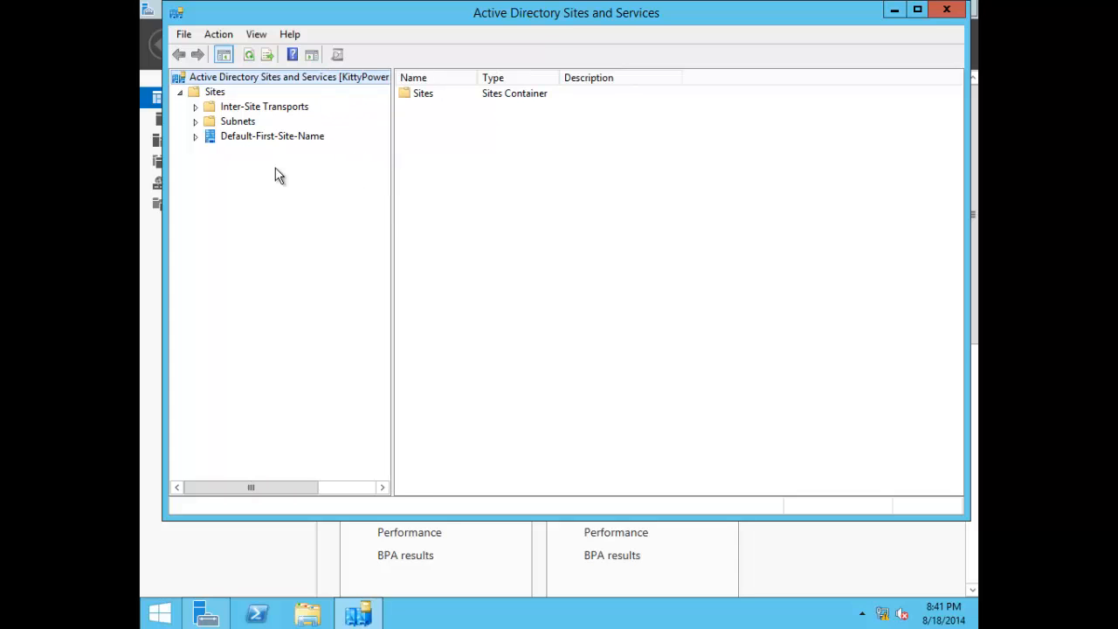
- Expand Default-First-Site-Name down to the KITTYPOWER server and view its settings objects with their full type names
click(246, 135)
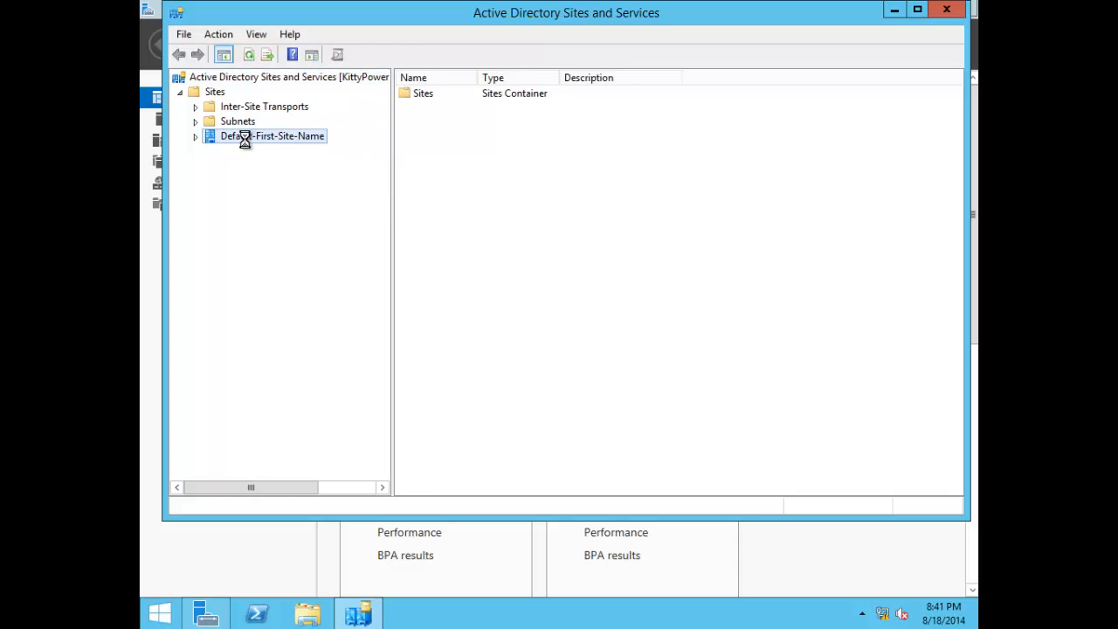
click(193, 139)
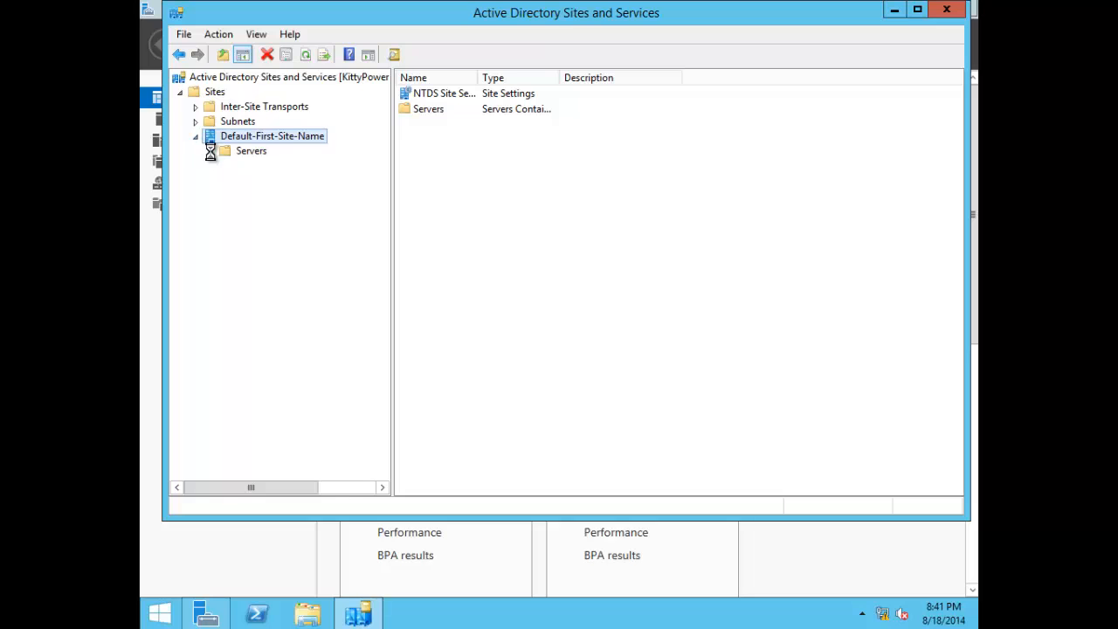
click(210, 151)
click(251, 164)
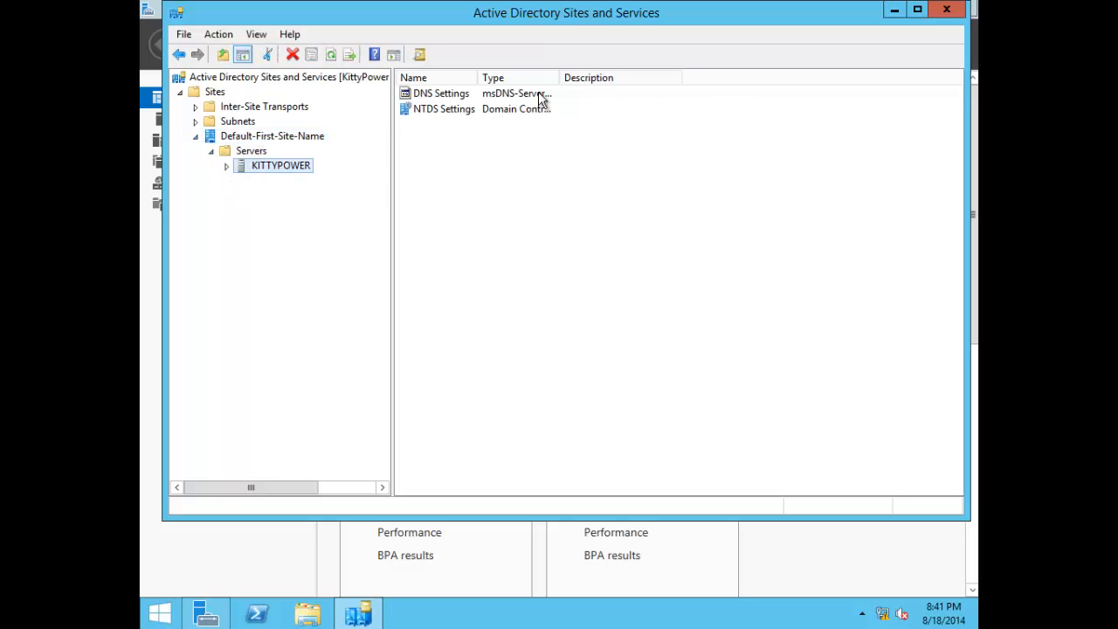
double_click(560, 78)
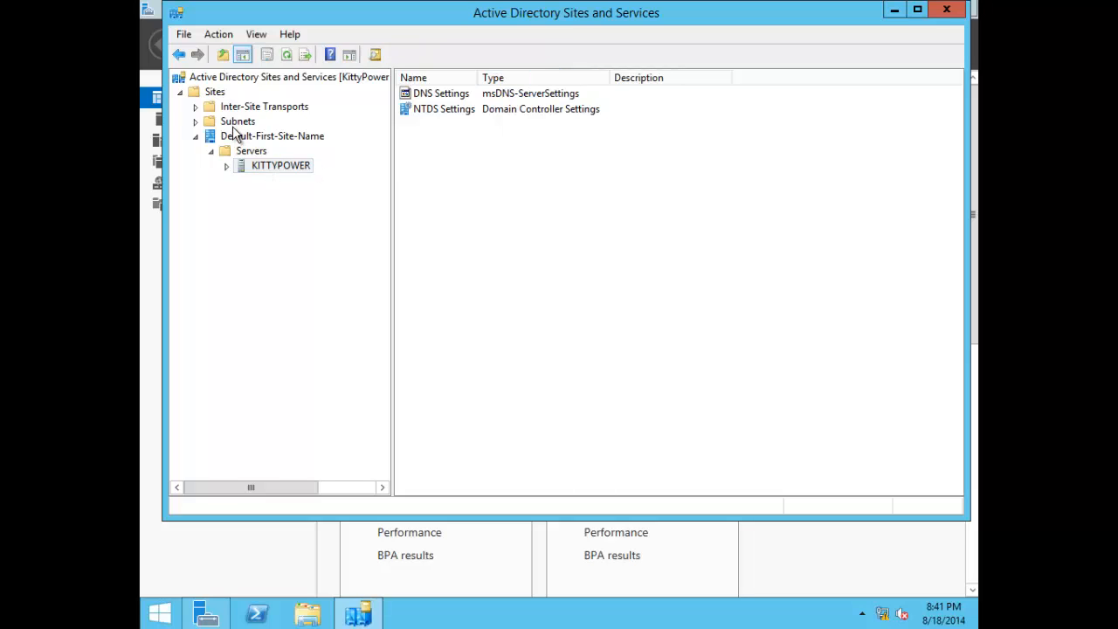
- Examine the location, object details and group permissions in the properties of Default-First-Site-Name, and close them without changes
click(238, 136)
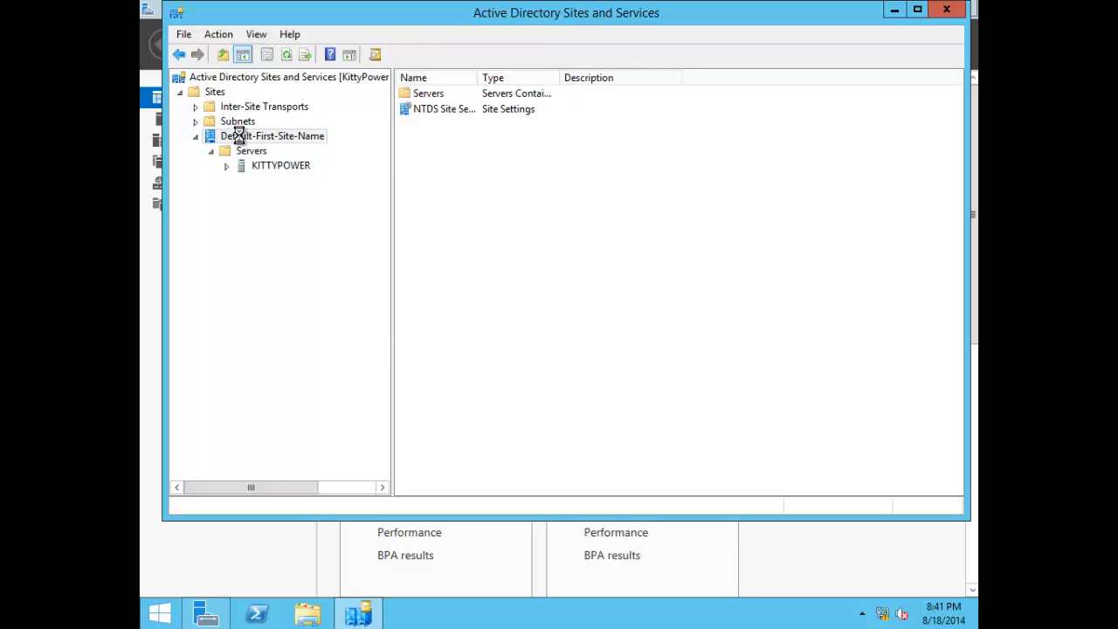
right_click(239, 138)
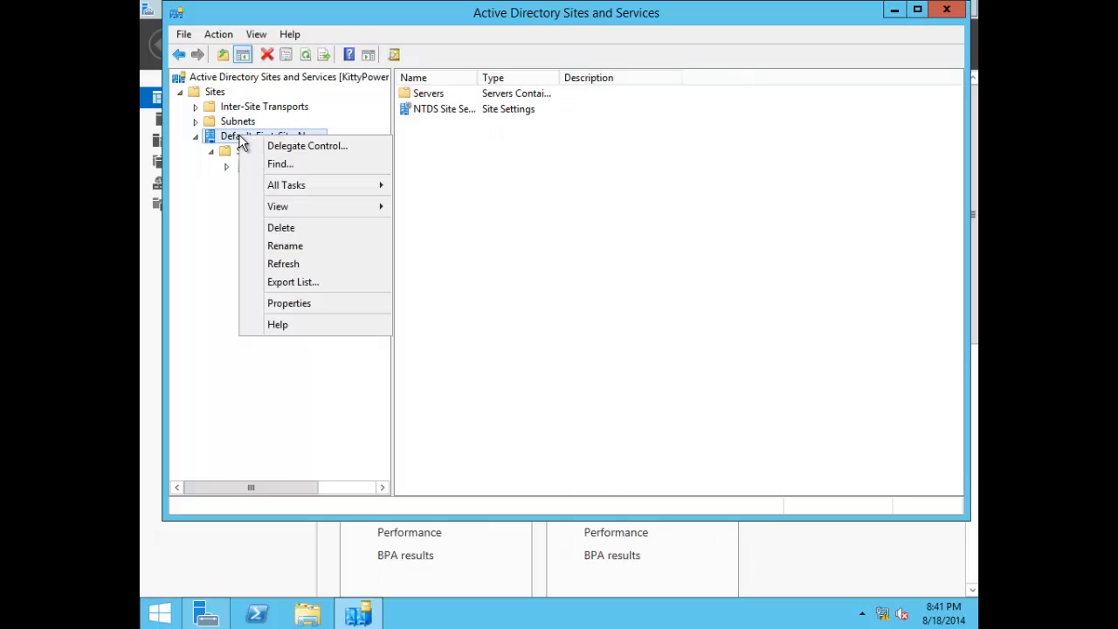
click(288, 303)
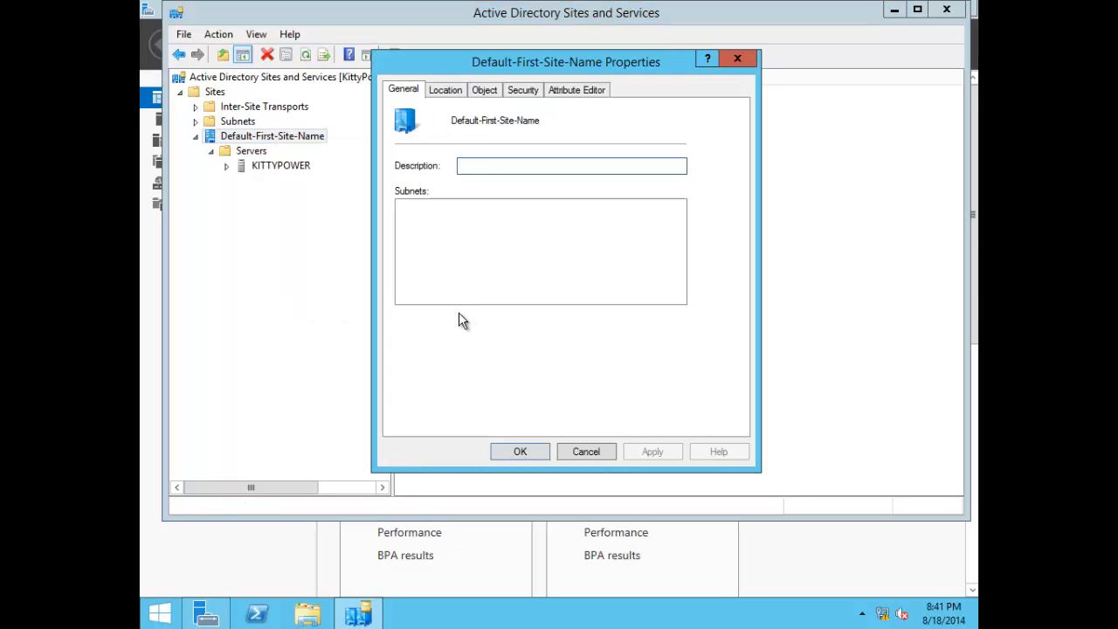
click(442, 91)
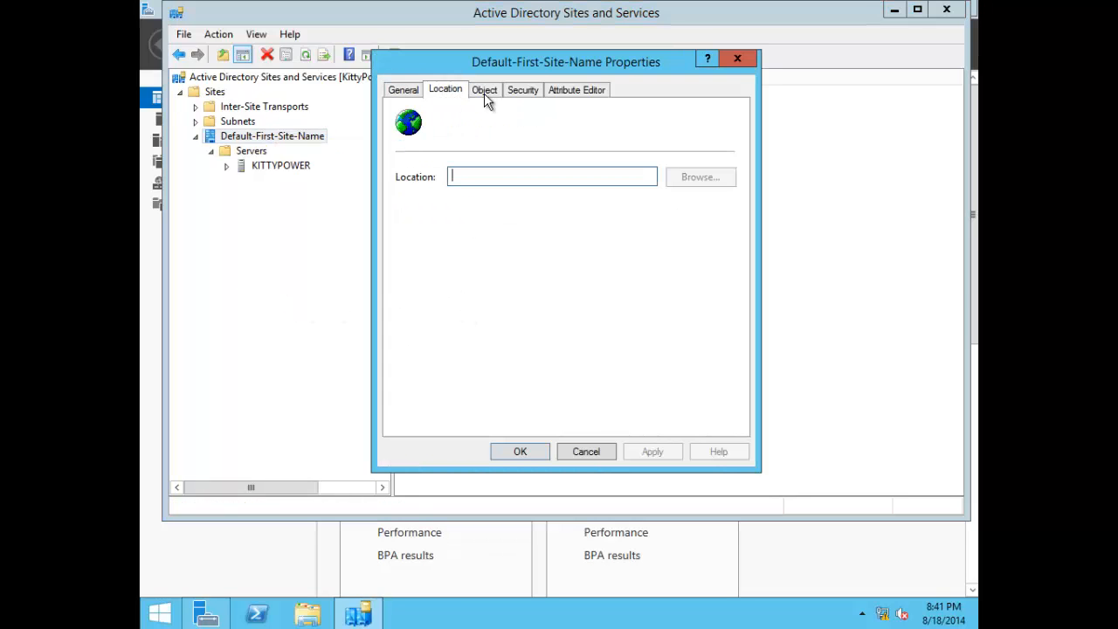
click(486, 91)
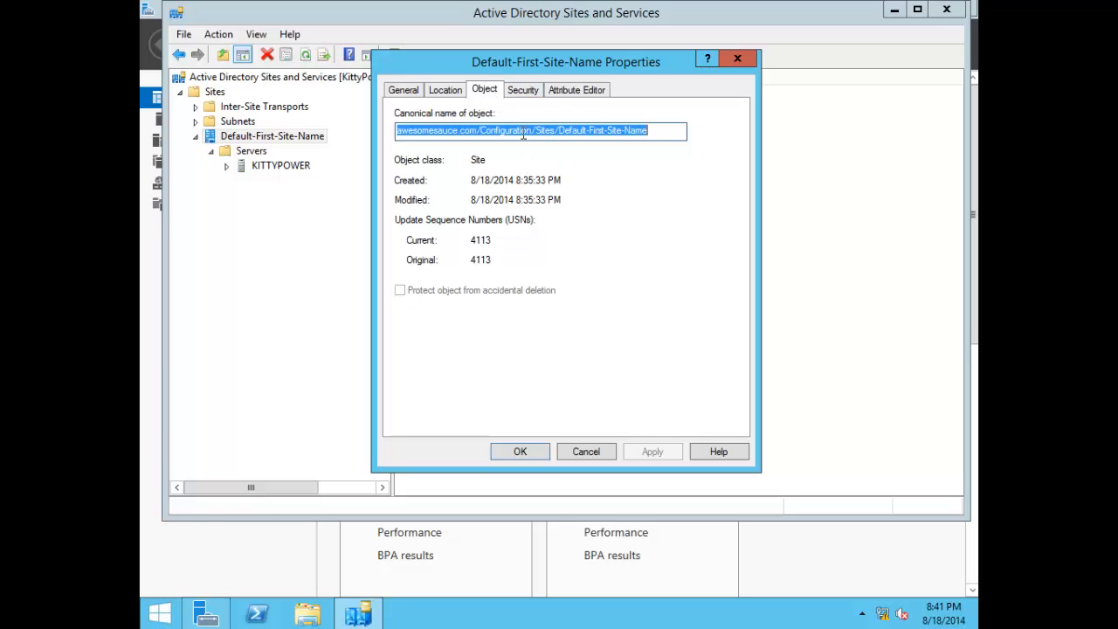
click(535, 92)
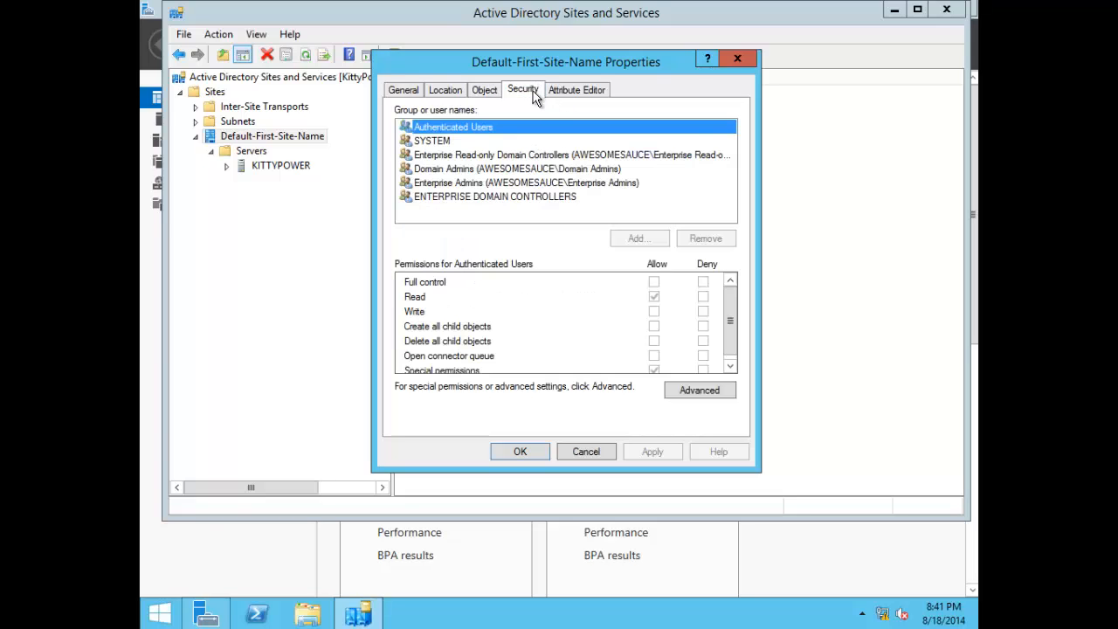
click(505, 184)
click(503, 198)
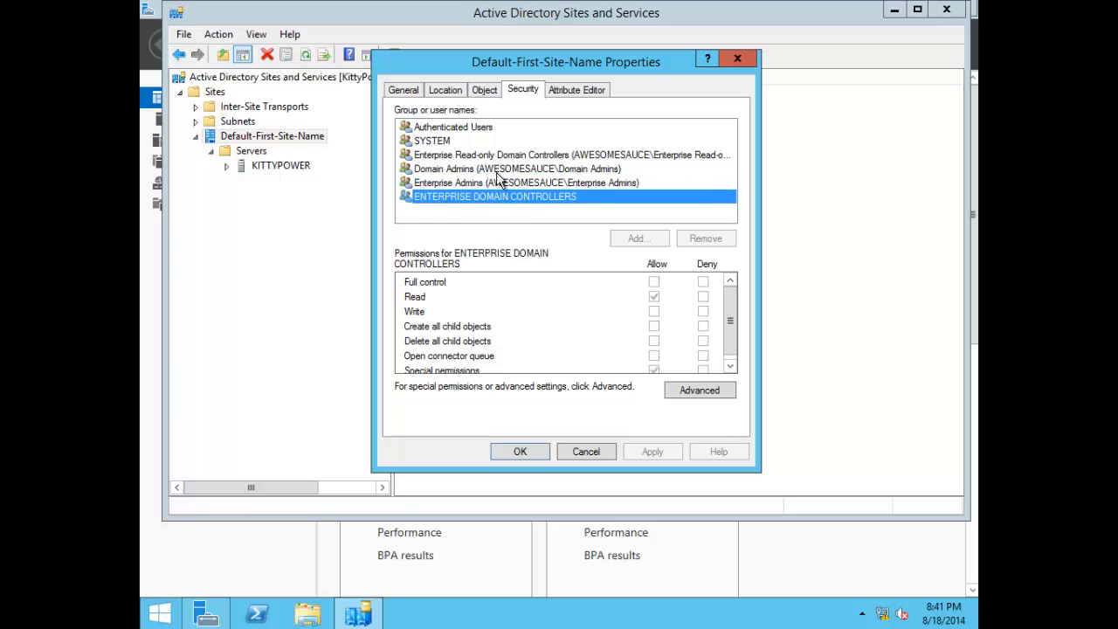
click(501, 169)
click(559, 90)
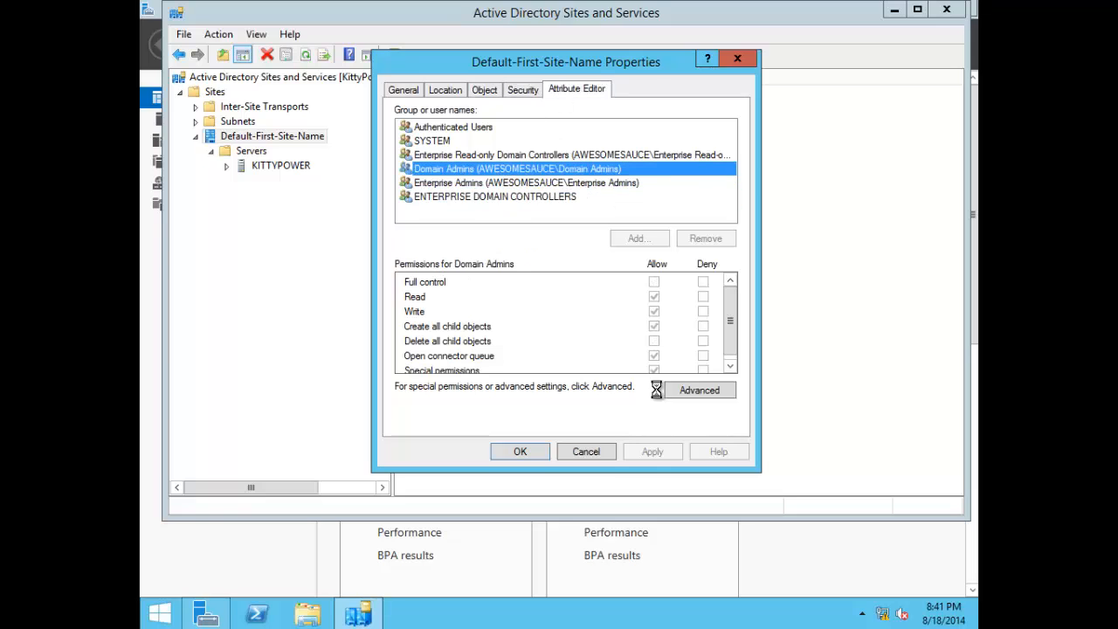
click(596, 458)
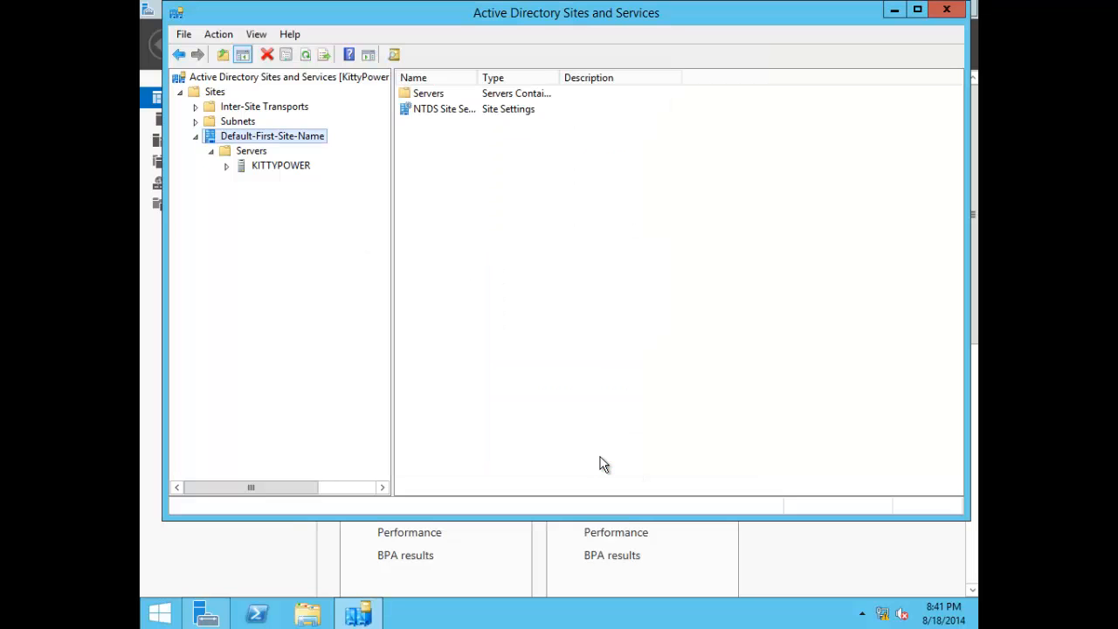
- View the Subnets container and the IP inter-site transport, collapse Sites, and close Active Directory Sites and Services
click(229, 124)
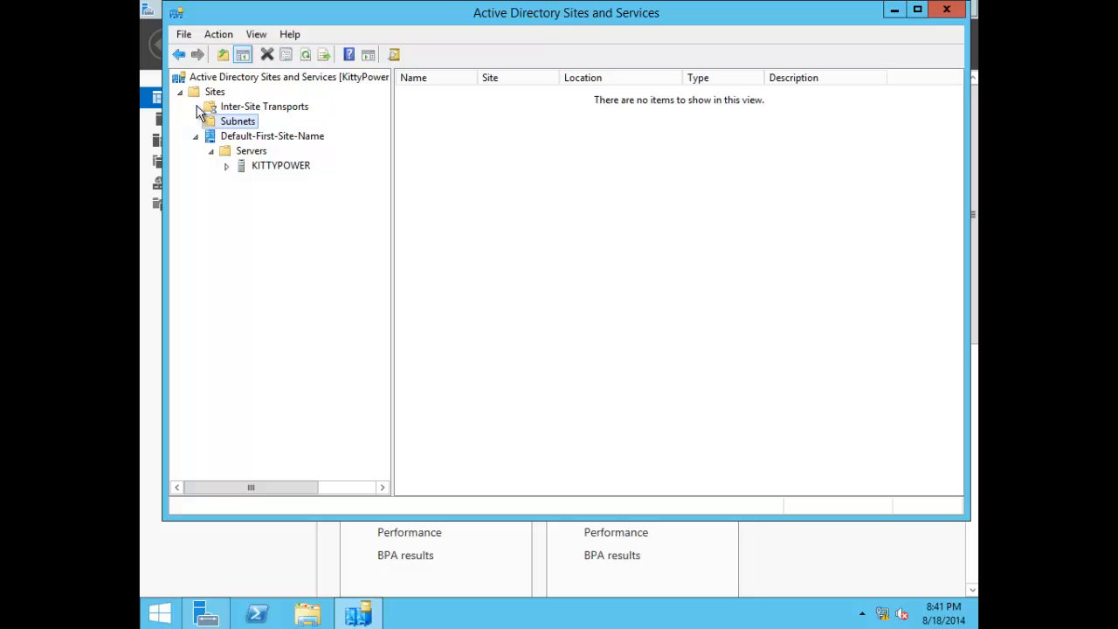
click(195, 107)
click(241, 122)
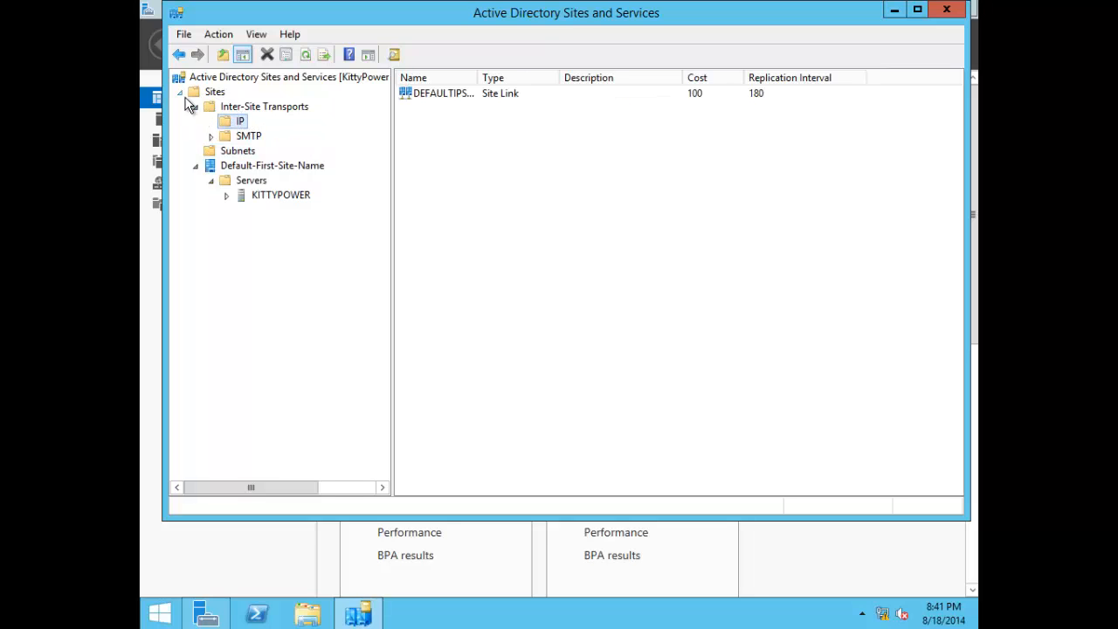
click(180, 91)
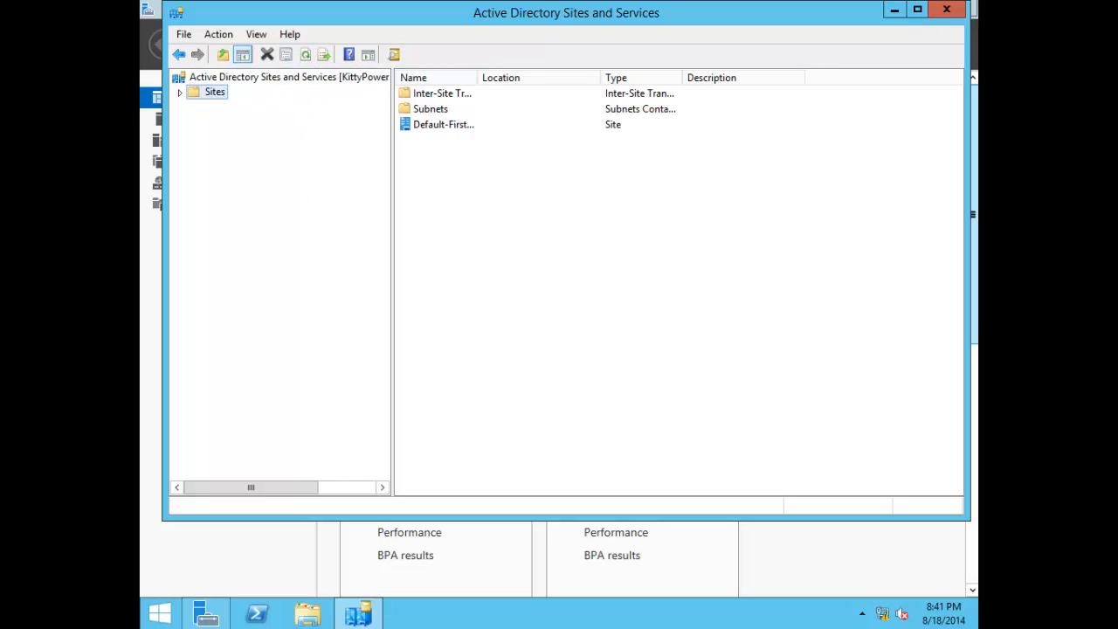
click(946, 10)
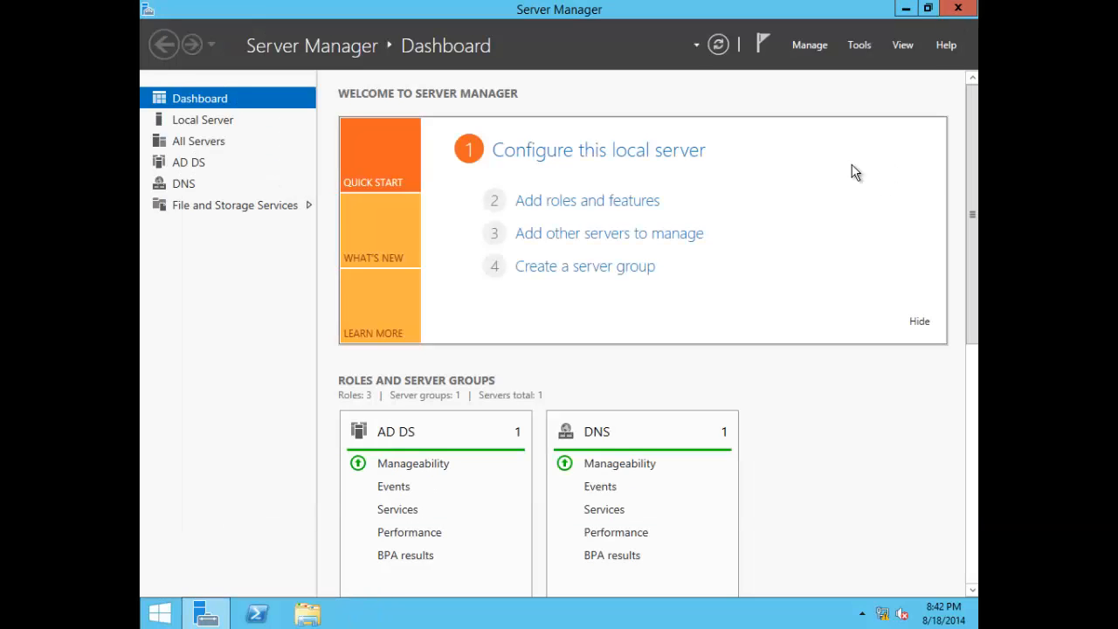